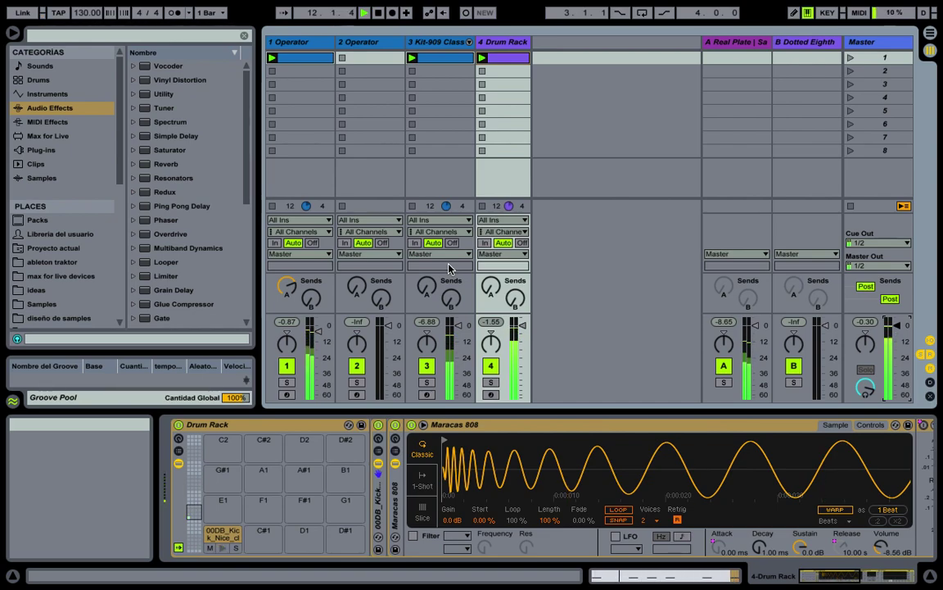
# Stop playback, audition the first Operator track in solo, and release its solo
pyautogui.press('space')
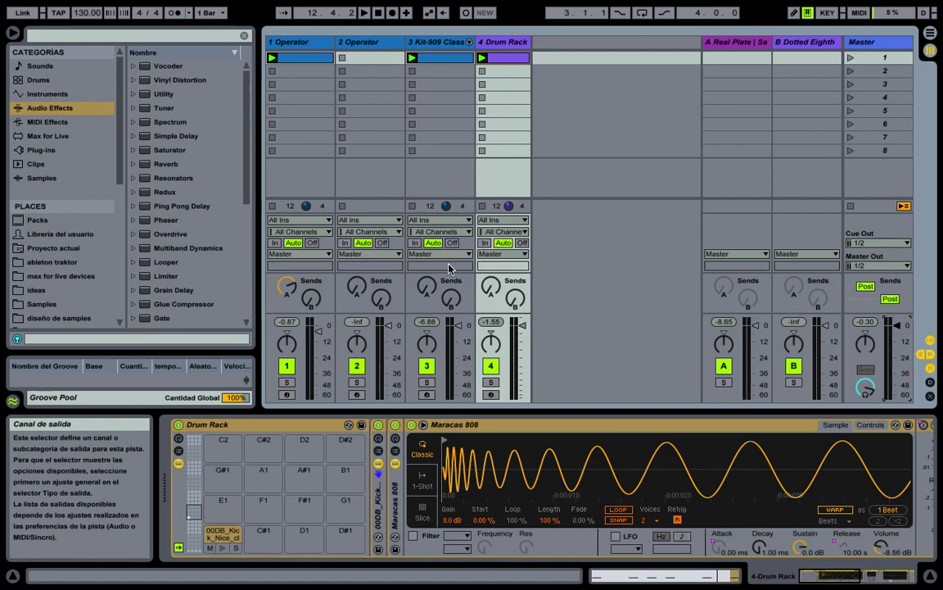
pyautogui.click(288, 385)
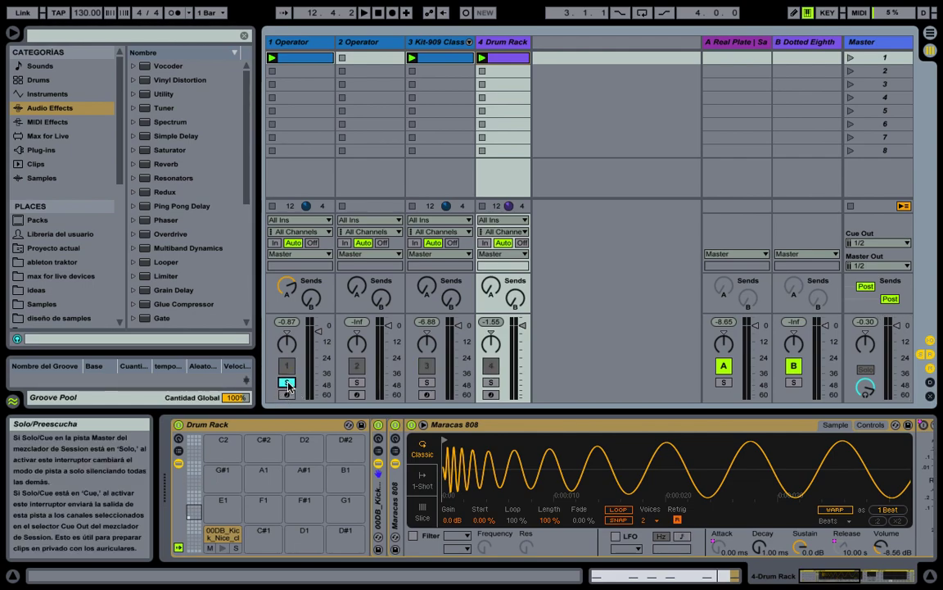
pyautogui.press('space')
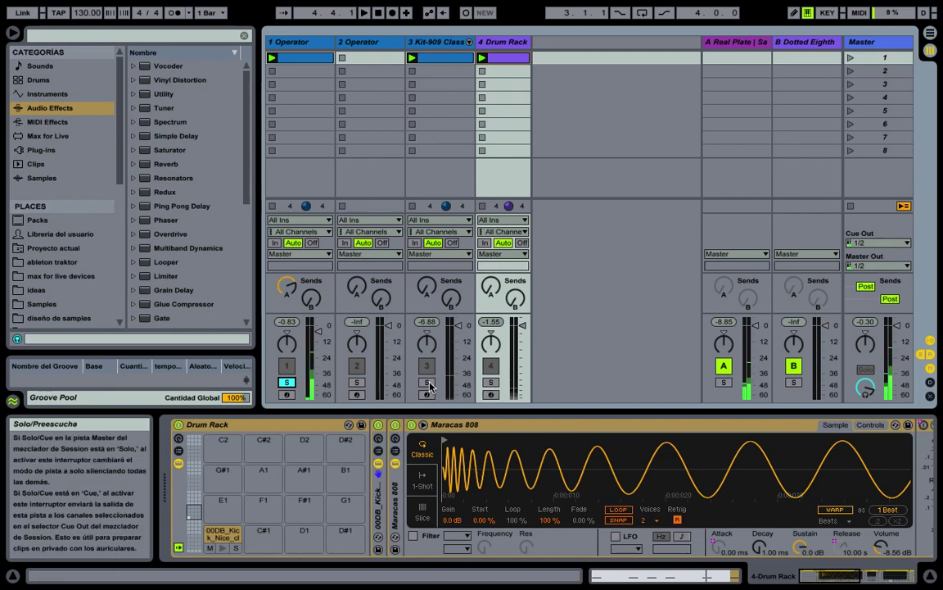
pyautogui.click(287, 383)
# Audition the Kit-909 and Drum Rack tracks soloed together, and release both solos
pyautogui.click(428, 383)
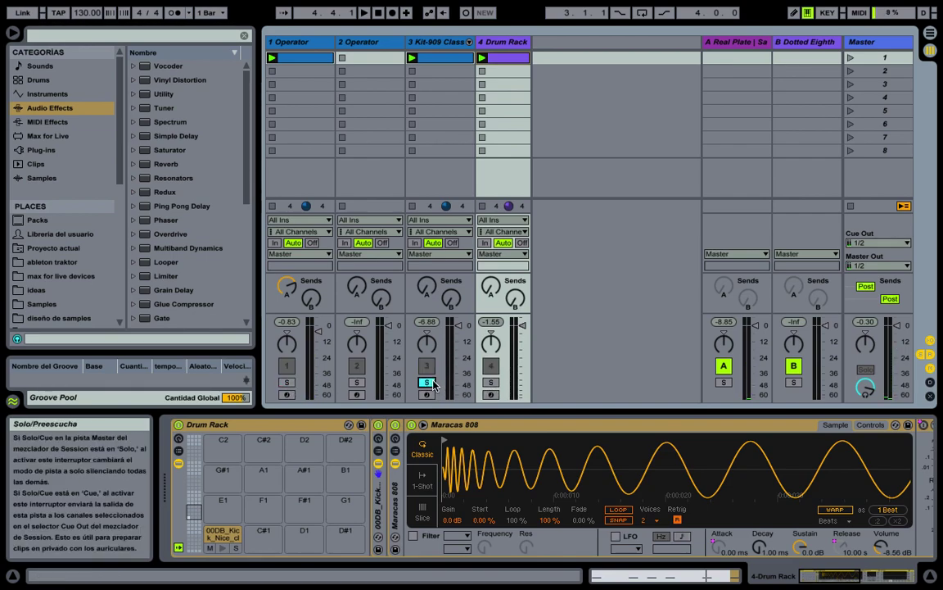
pyautogui.keyDown('super'); pyautogui.click(491, 383); pyautogui.keyUp('super')
pyautogui.press('space')
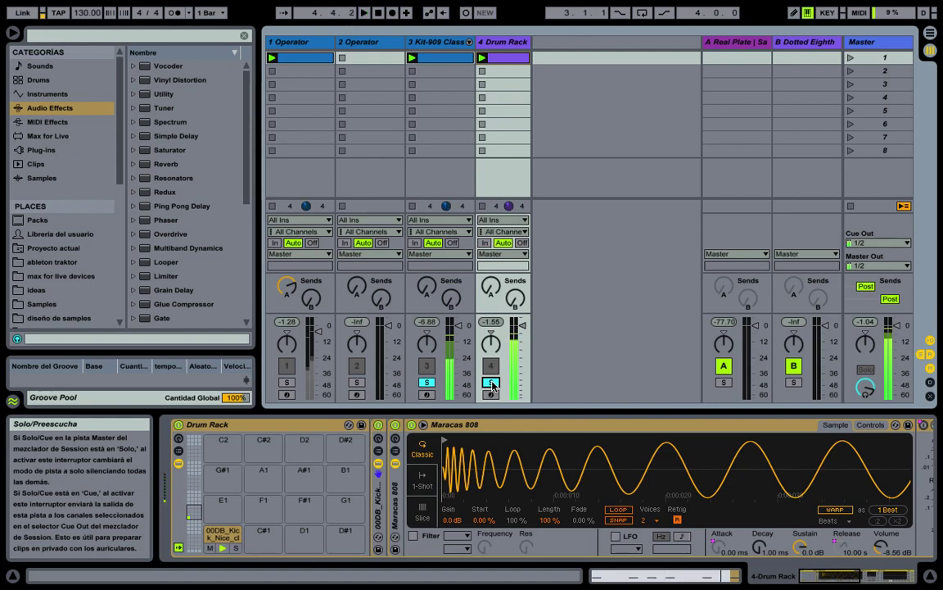
pyautogui.press('space')
pyautogui.click(491, 383)
pyautogui.click(428, 383)
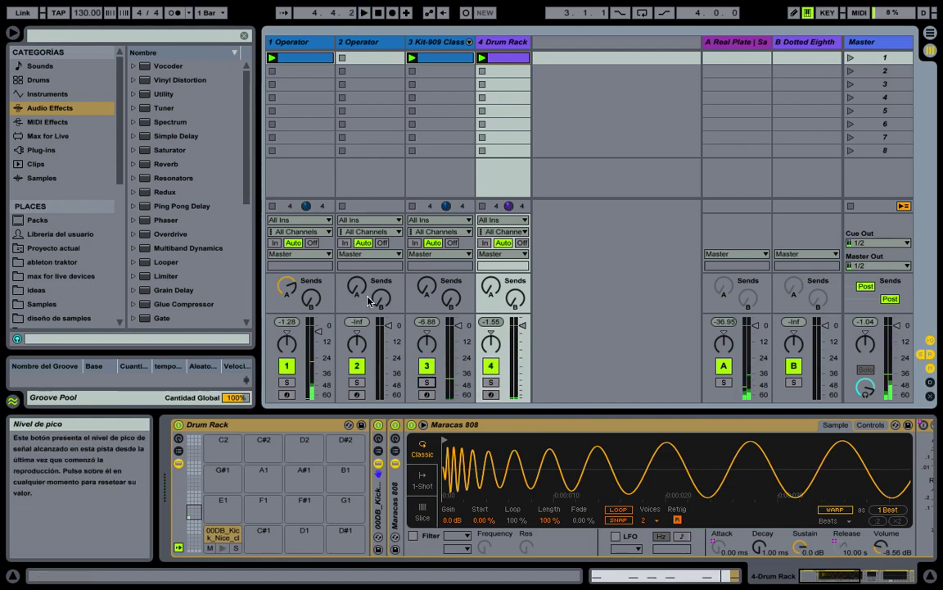
# Create a MIDI clip in the second Operator track's first slot with a sixteenth-note C2, D#2 and G2 chord at the start
pyautogui.click(371, 47)
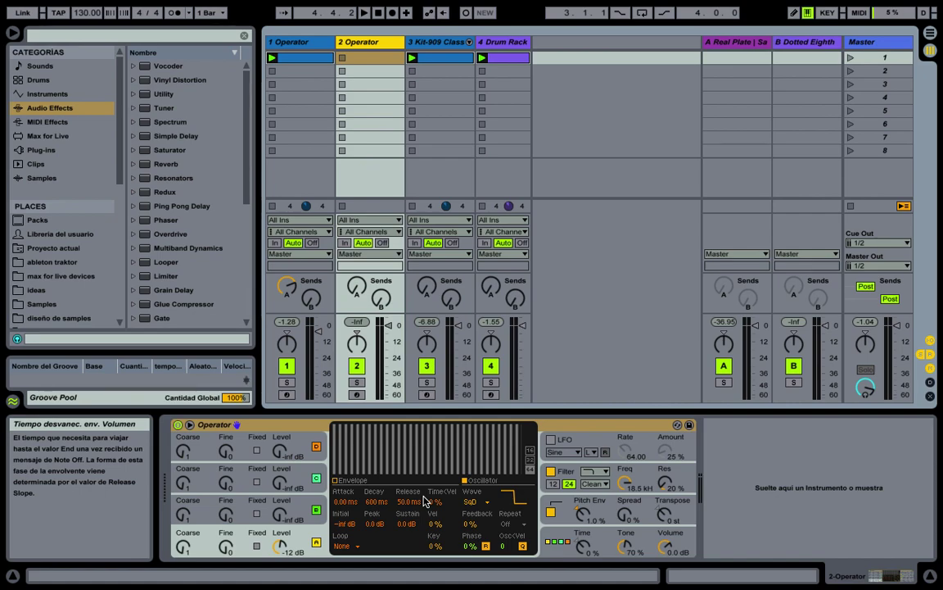
pyautogui.doubleClick(370, 57)
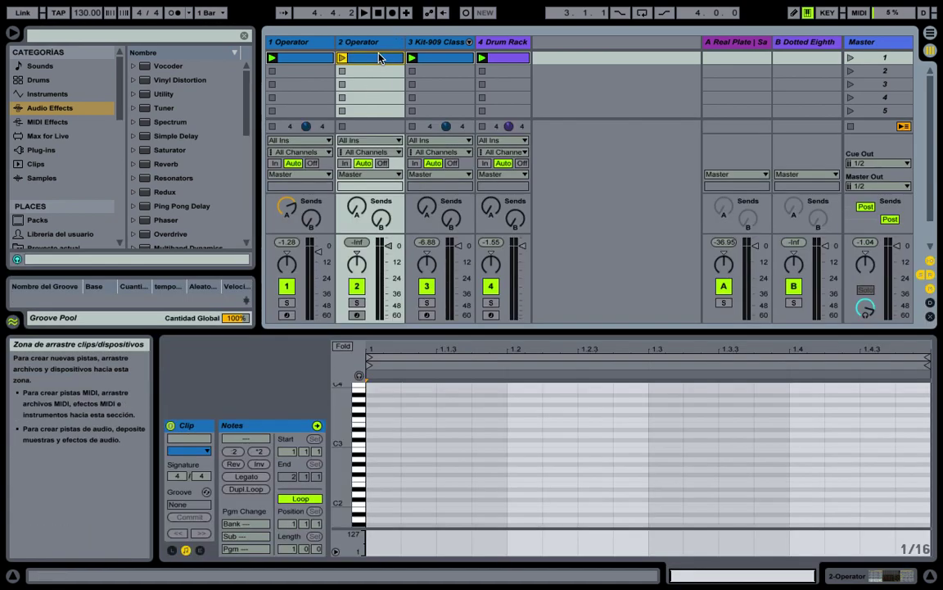
pyautogui.doubleClick(385, 505)
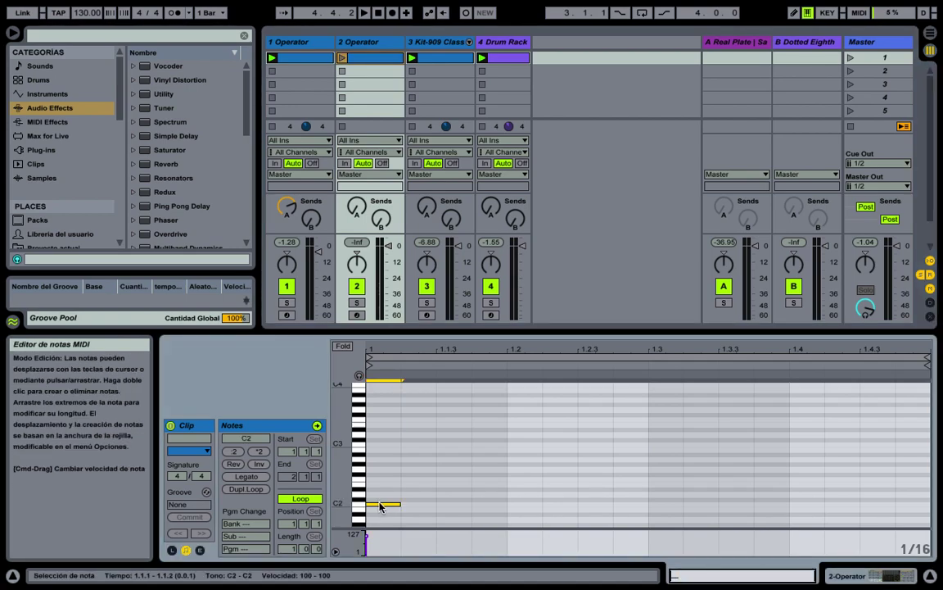
pyautogui.doubleClick(383, 490)
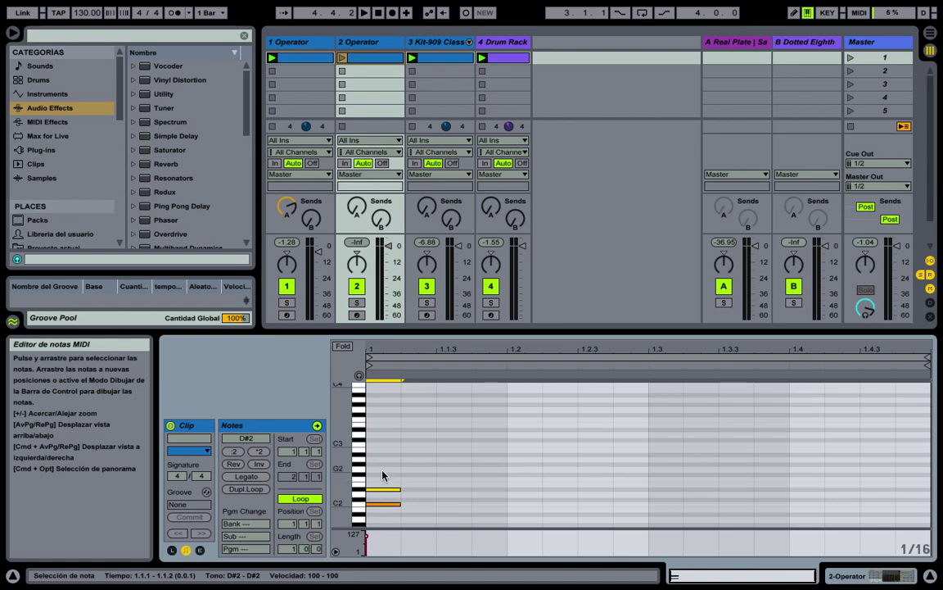
pyautogui.doubleClick(383, 470)
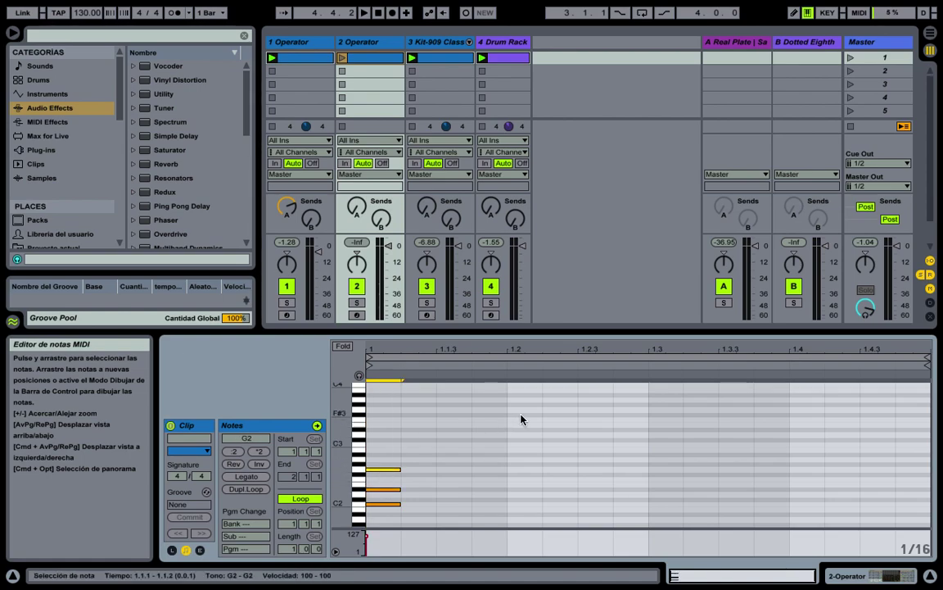
pyautogui.moveTo(379, 439); pyautogui.dragTo(384, 527)
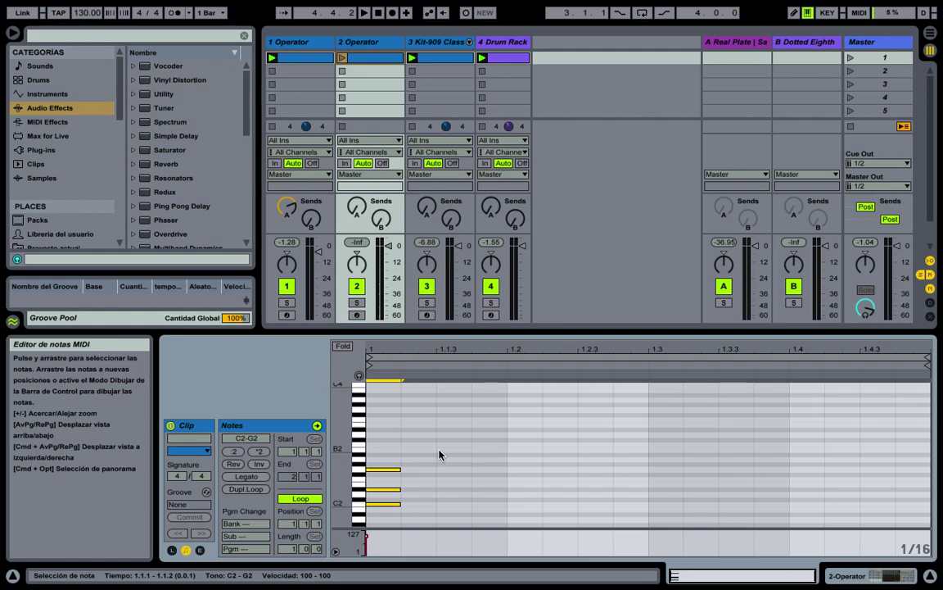
# Set track 2's Operator to the fully stacked serial algorithm, with oscillator B's level at -27 dB and oscillator C's at -25 dB
pyautogui.click(870, 579)
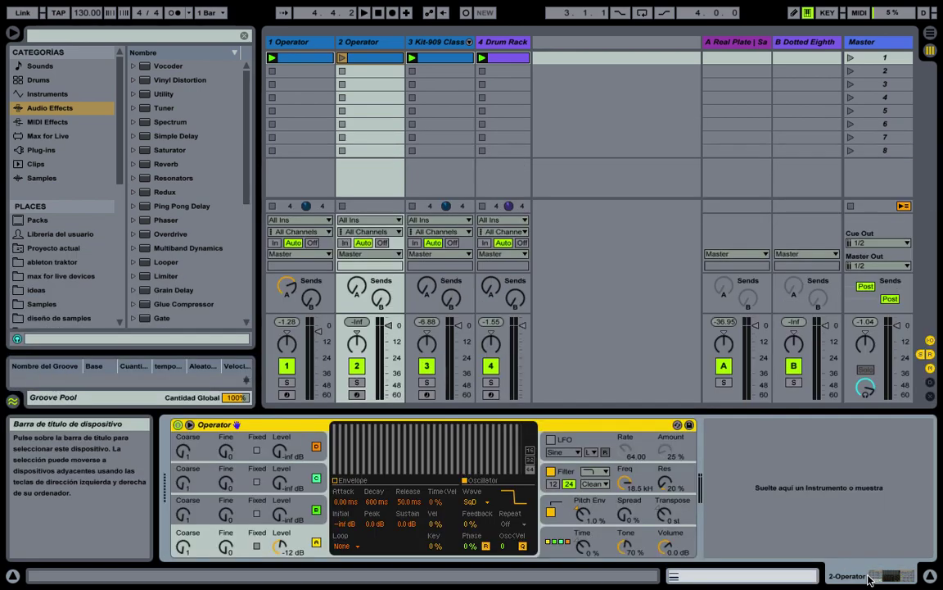
pyautogui.click(562, 544)
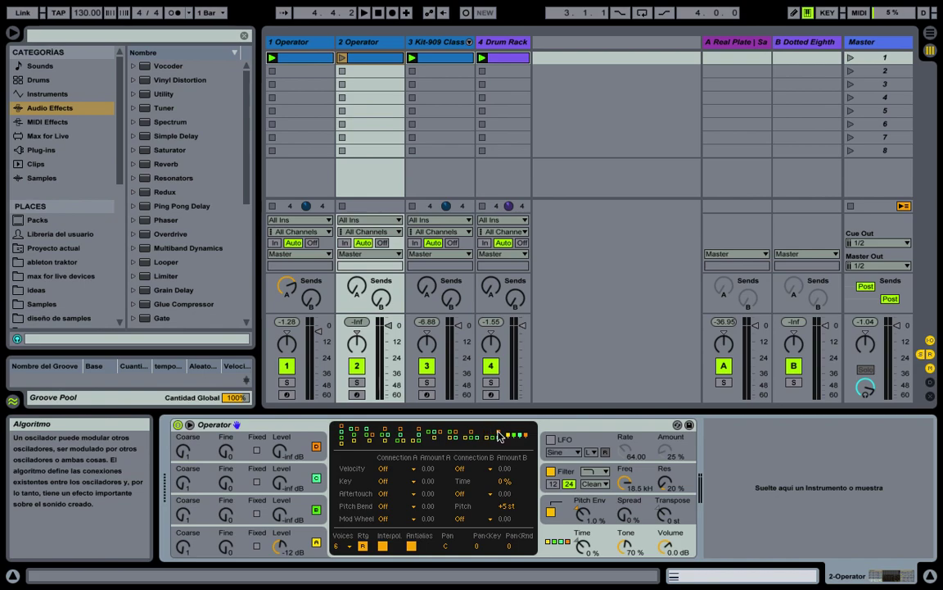
pyautogui.click(343, 433)
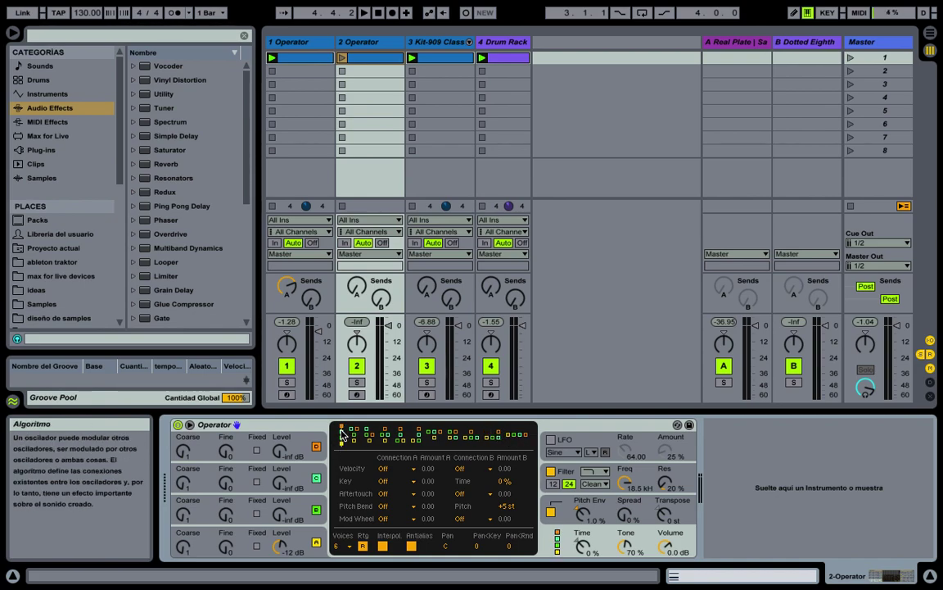
pyautogui.moveTo(280, 514); pyautogui.dragTo(280, 458)
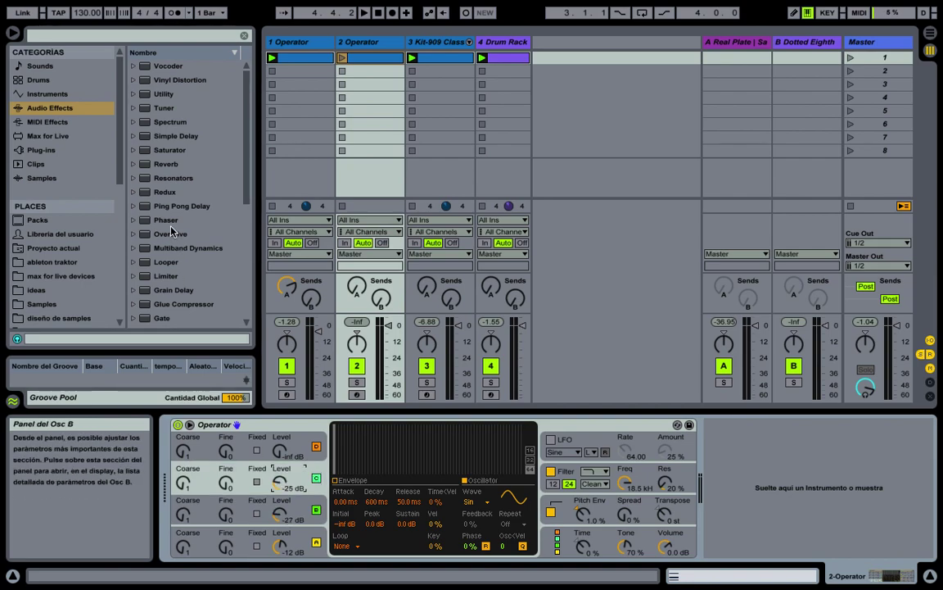
pyautogui.click(123, 37)
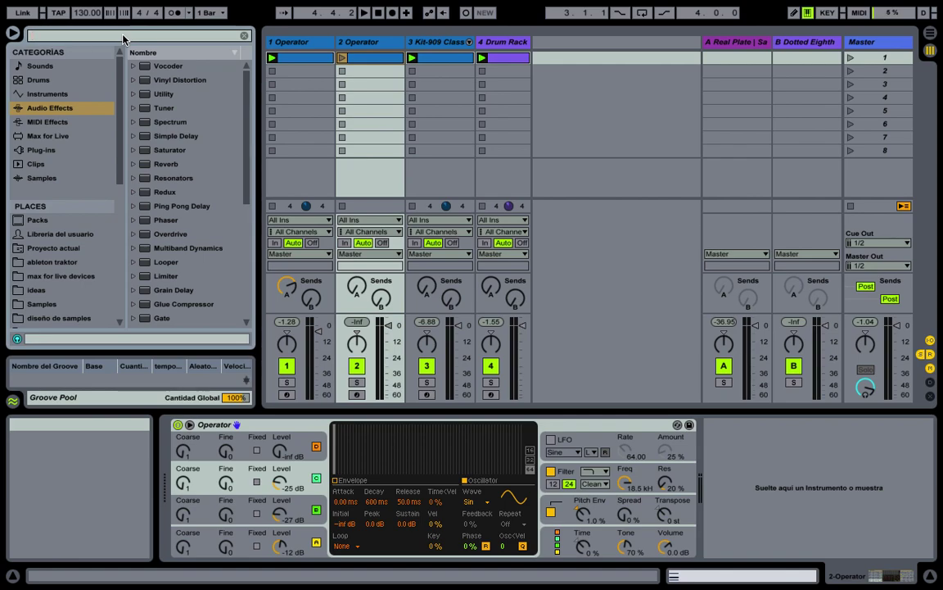
pyautogui.click(283, 555)
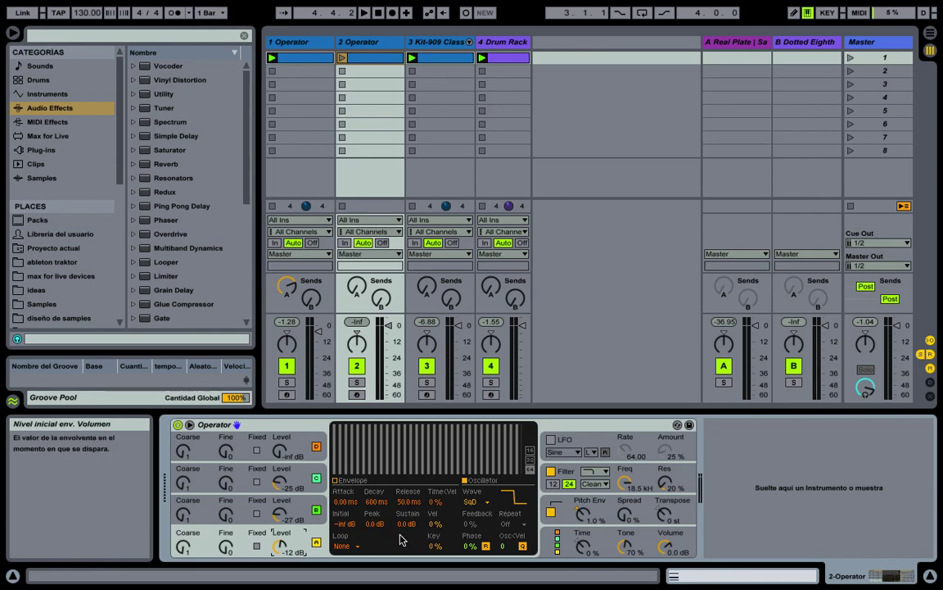
# Find the Chorus audio effect by searching for "cho" and add it after Operator on track 2
pyautogui.click(105, 36)
pyautogui.write('cho')
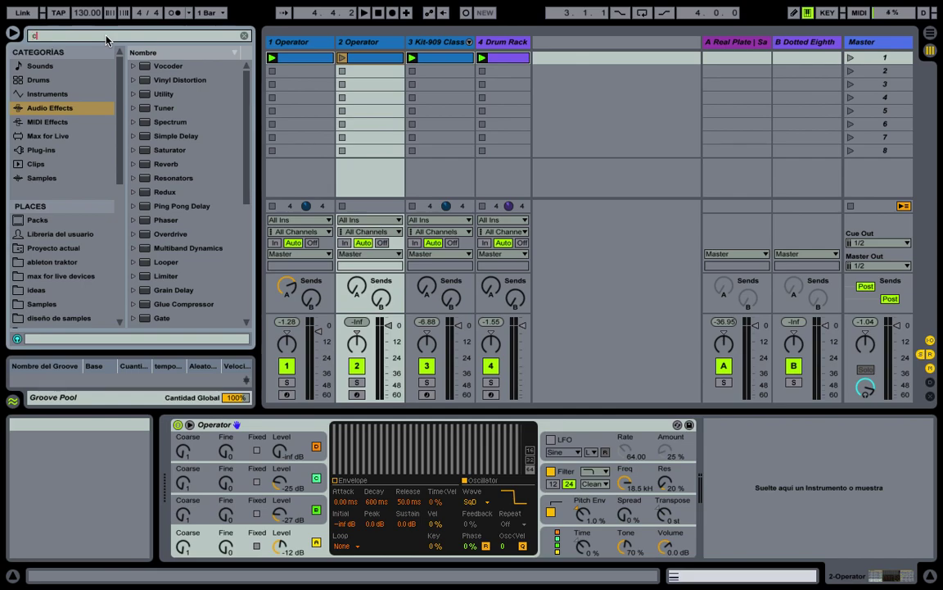
pyautogui.moveTo(172, 80); pyautogui.dragTo(723, 465)
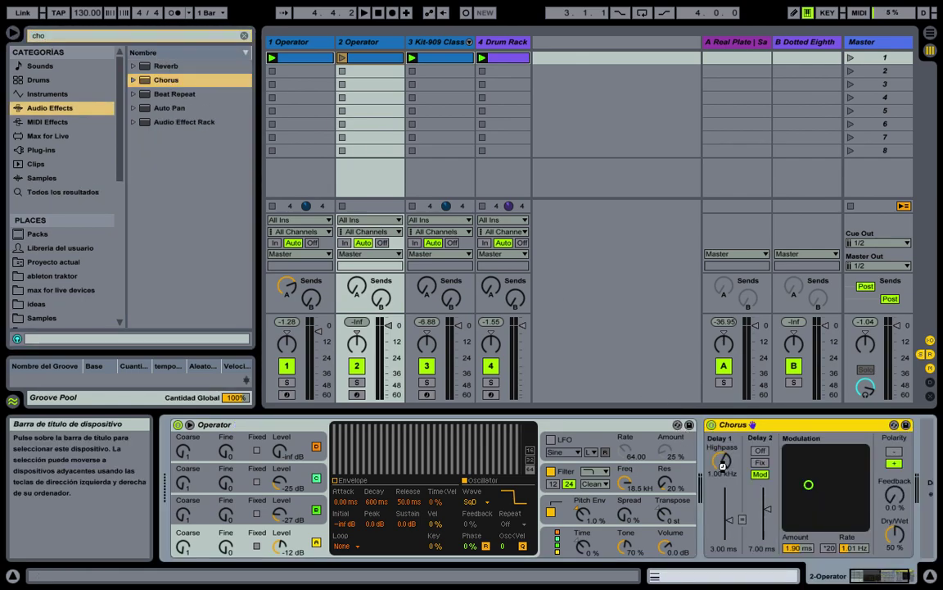
# Find the Filter Delay effect by searching for "filt" and add it after the Chorus
pyautogui.click(172, 36)
pyautogui.press('BackSpace')
pyautogui.press('BackSpace')
pyautogui.press('BackSpace')
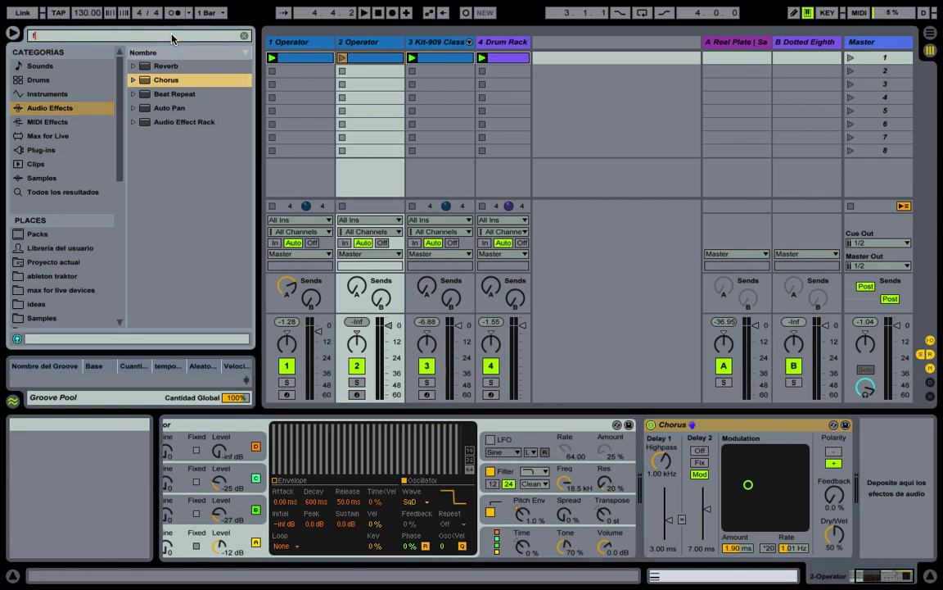
pyautogui.write('filt')
pyautogui.moveTo(169, 98); pyautogui.dragTo(869, 483)
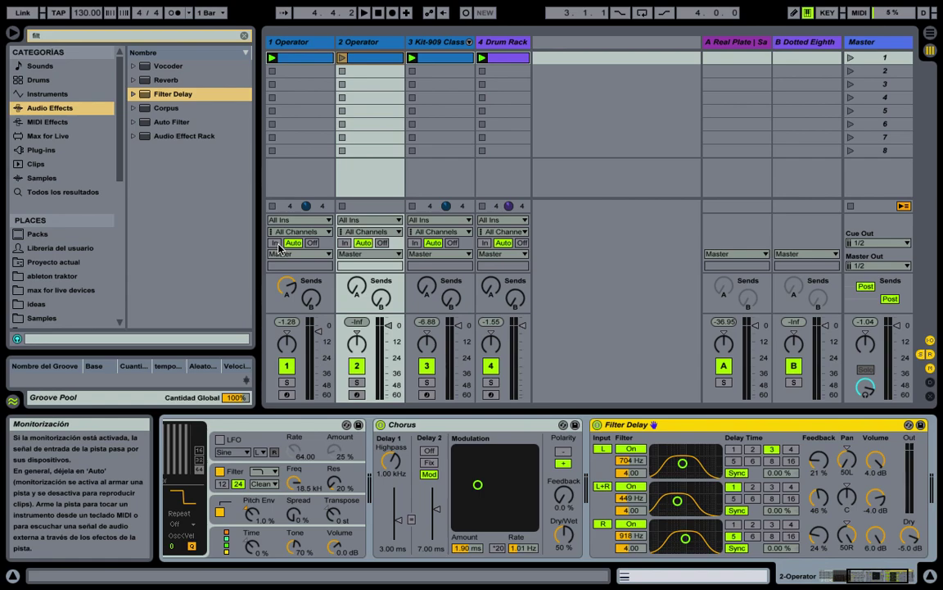
# Find the Auto Filter effect by searching for "auto" and add it after the Filter Delay
pyautogui.click(116, 36)
pyautogui.write('auto')
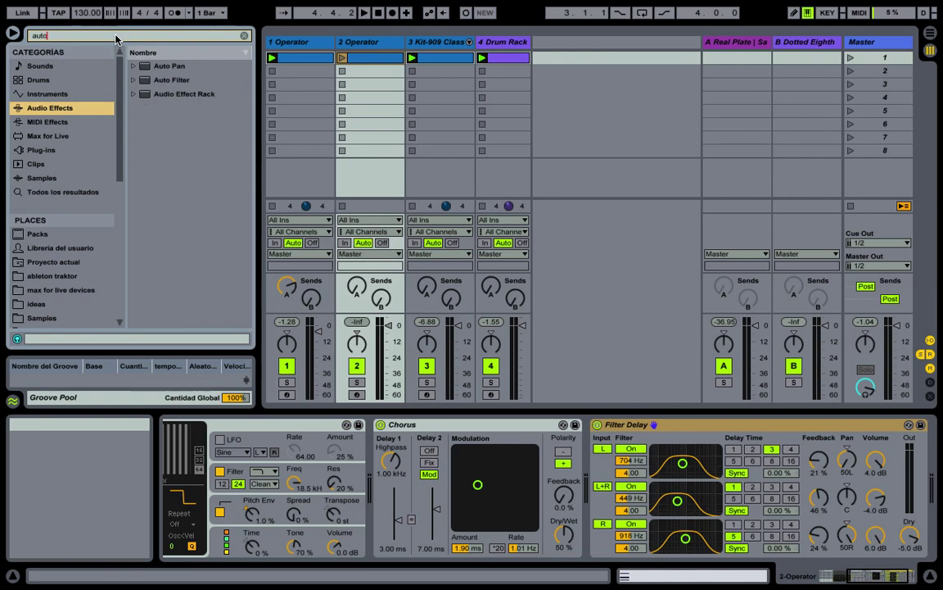
pyautogui.doubleClick(172, 79)
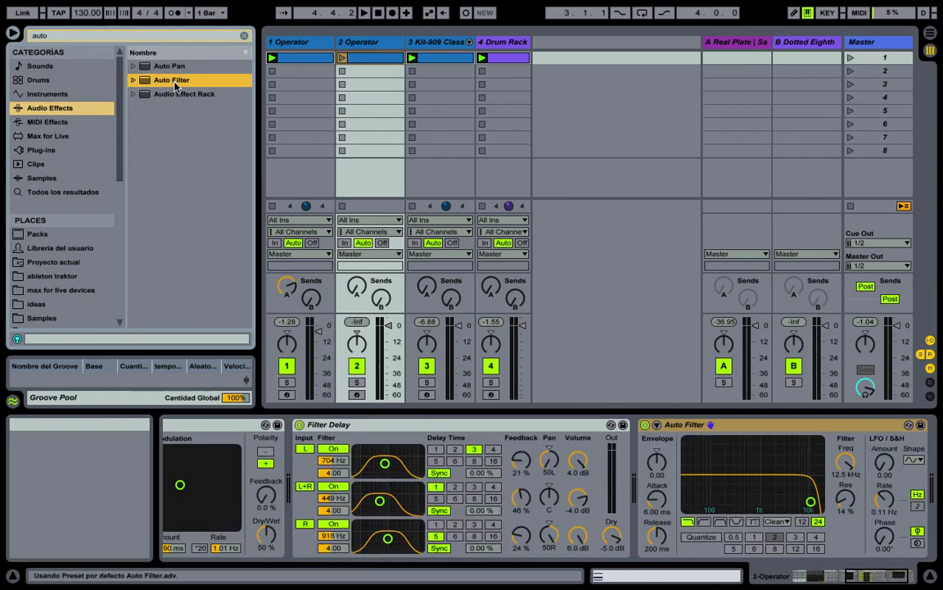
# Find the Compressor effect by searching for "com" and add it after the Auto Filter
pyautogui.click(164, 39)
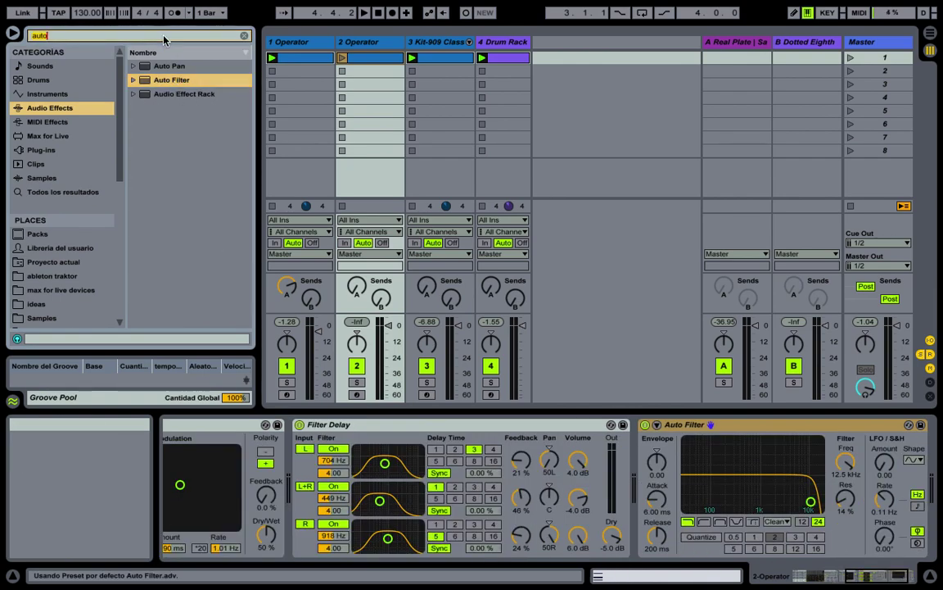
pyautogui.write('co')
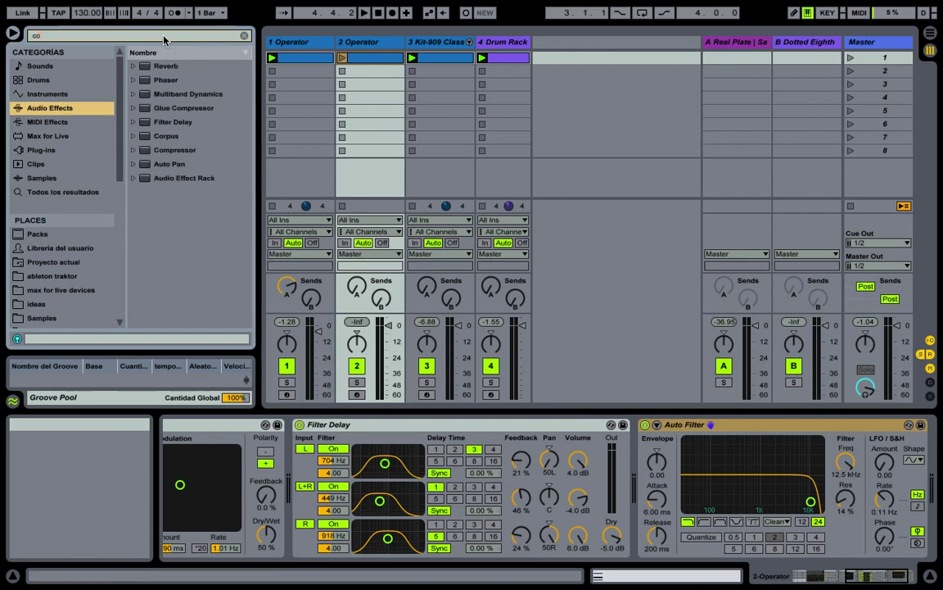
pyautogui.write('m')
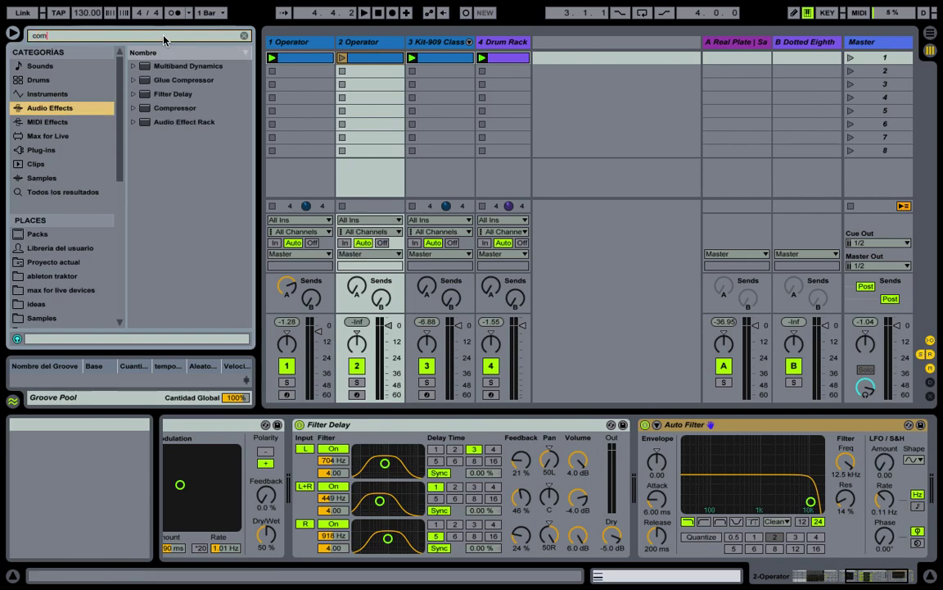
pyautogui.doubleClick(174, 107)
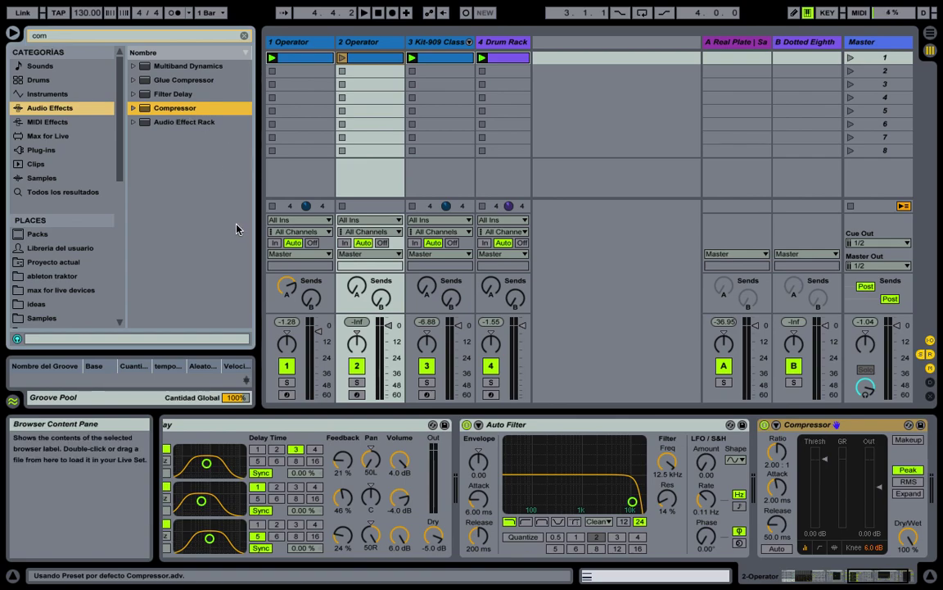
# Find the Limiter effect by searching for "limit" and add it at the end of track 2's device chain
pyautogui.click(107, 34)
pyautogui.write('limit')
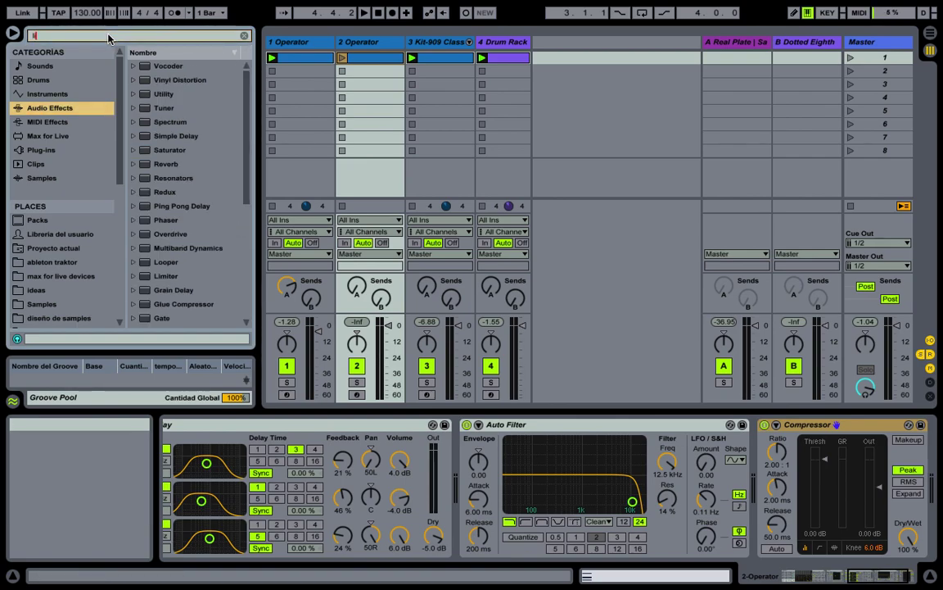
pyautogui.doubleClick(164, 66)
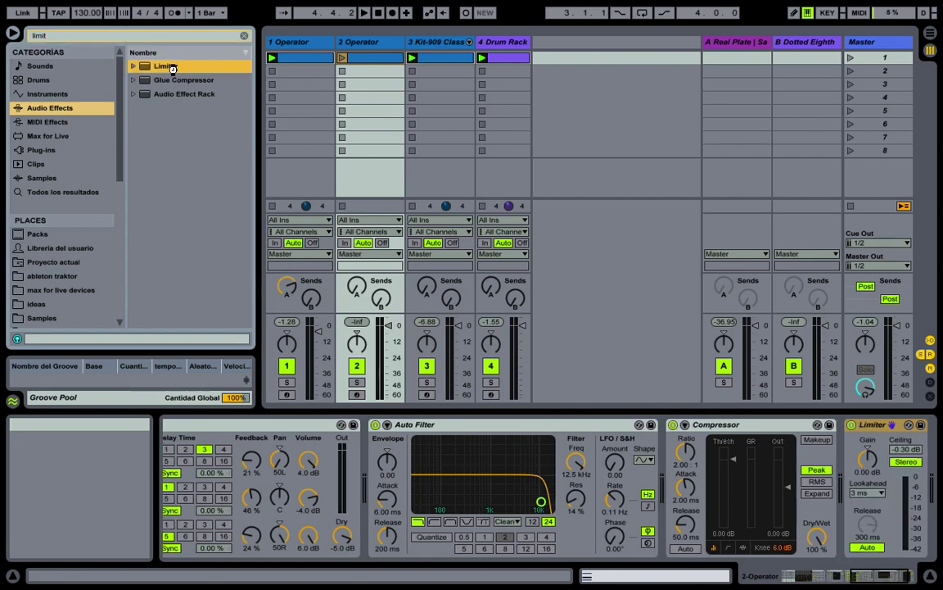
# Mute the first Operator track and raise track 2's send A, showing the devices on the Real Plate return
pyautogui.click(288, 367)
pyautogui.moveTo(356, 281); pyautogui.dragTo(356, 272)
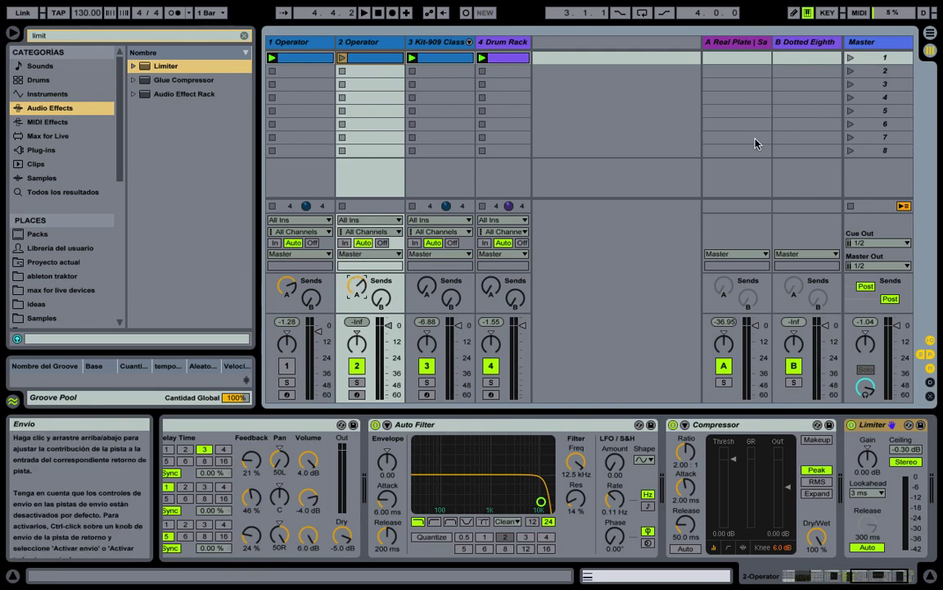
pyautogui.click(745, 44)
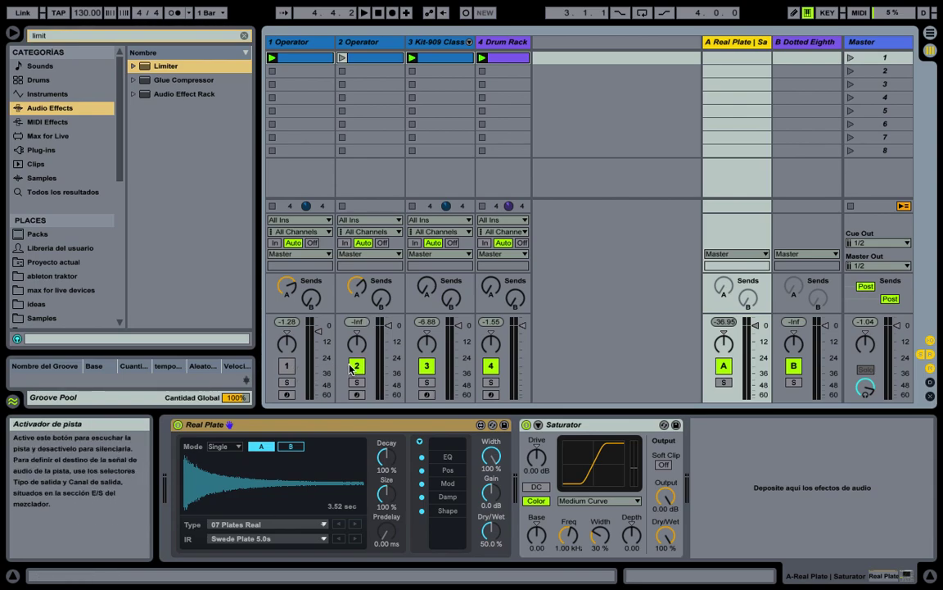
# Play the second Operator track's clip and lower the Operator's low-pass filter frequency to 347 Hz
pyautogui.click(343, 61)
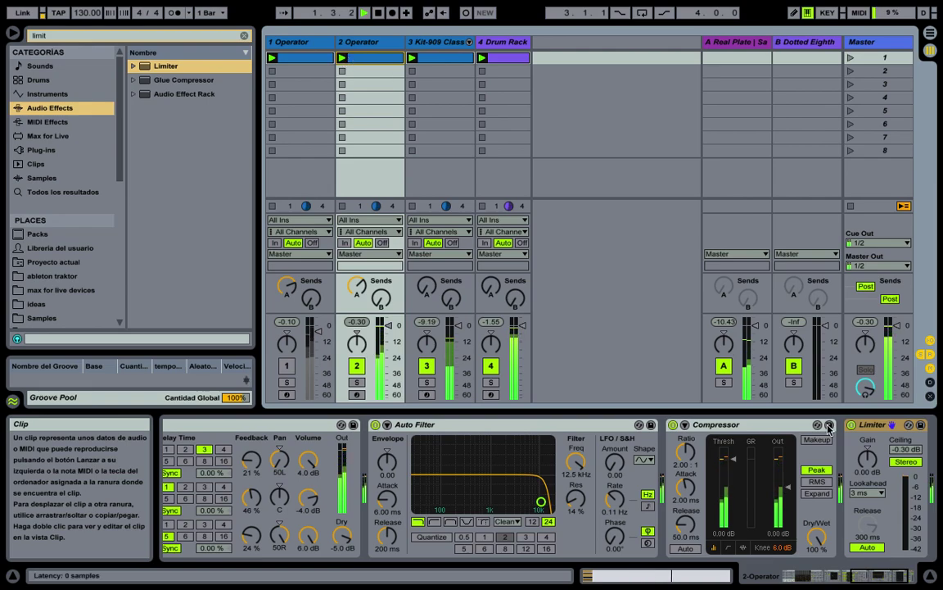
pyautogui.scroll(10, 561, 507)
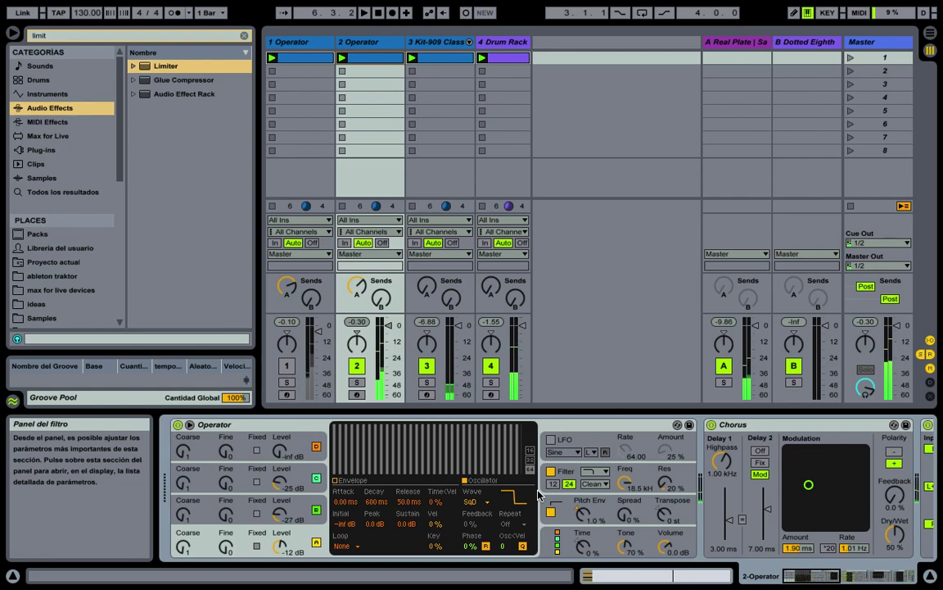
pyautogui.click(606, 472)
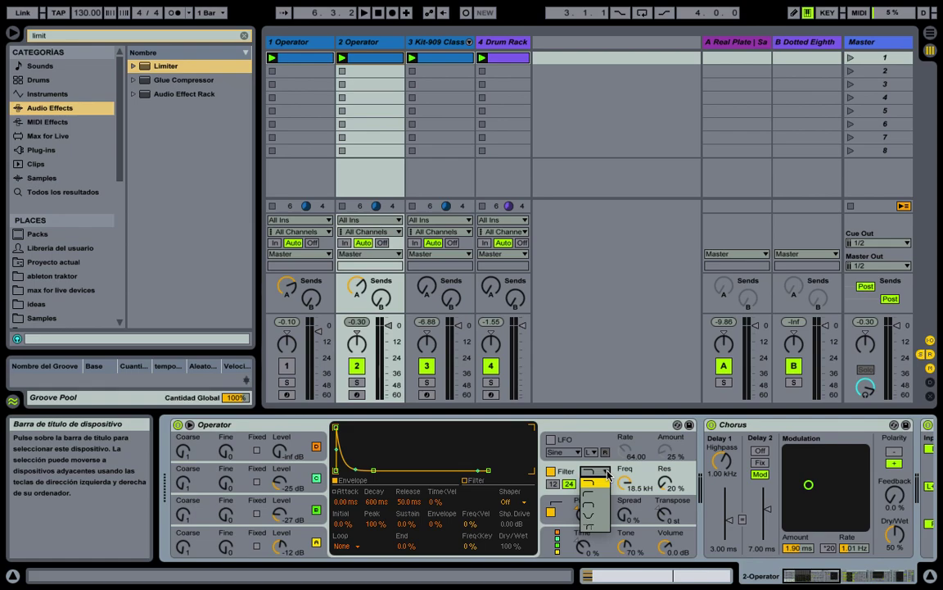
pyautogui.click(606, 473)
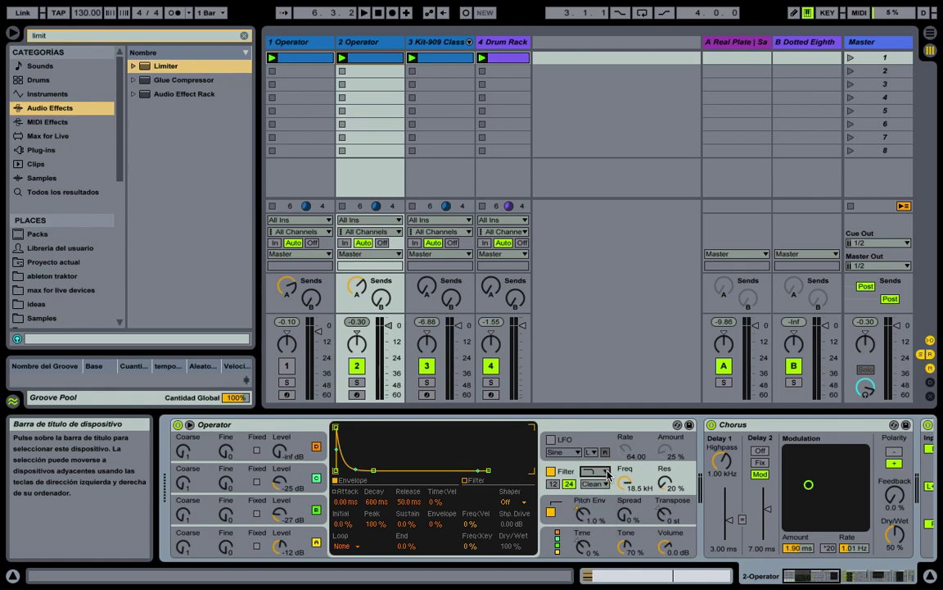
pyautogui.moveTo(627, 482)
pyautogui.mouseDown()
pyautogui.moveTo(627, 512)
pyautogui.moveTo(624, 501)
pyautogui.mouseUp()
pyautogui.press('space')
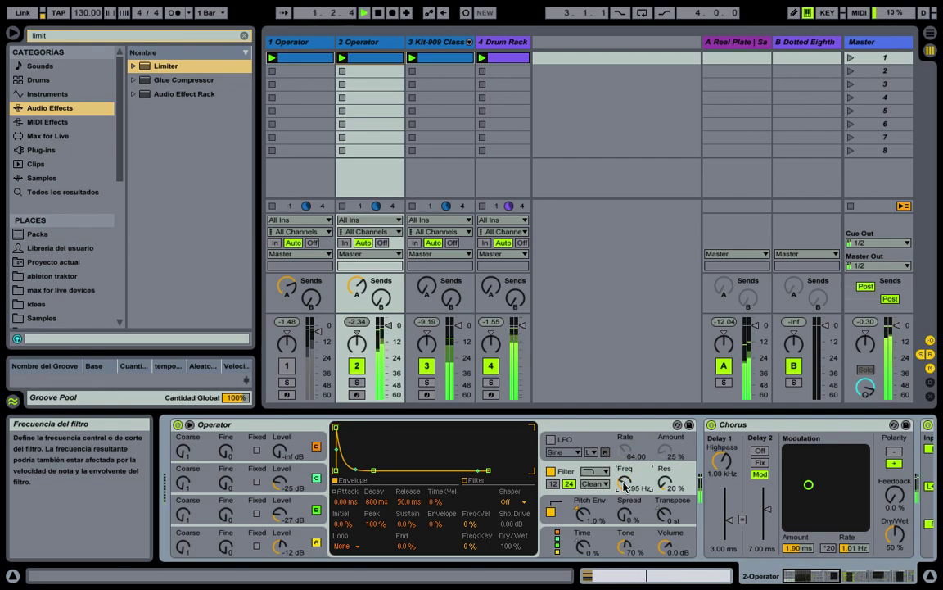
pyautogui.moveTo(624, 484); pyautogui.dragTo(624, 478)
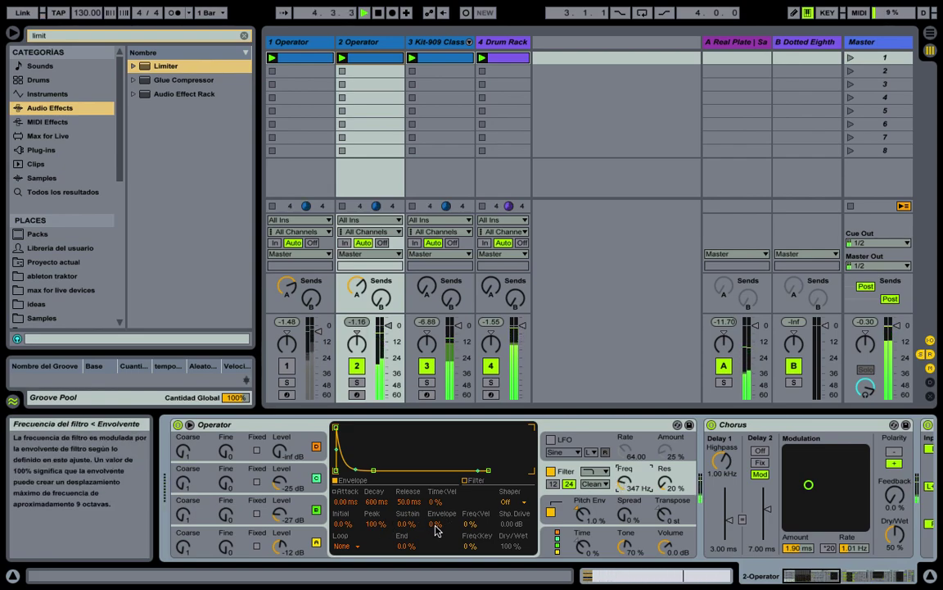
# Set the Operator's filter envelope amount to 100 % while auditioning the loop
pyautogui.moveTo(434, 524); pyautogui.dragTo(434, 527)
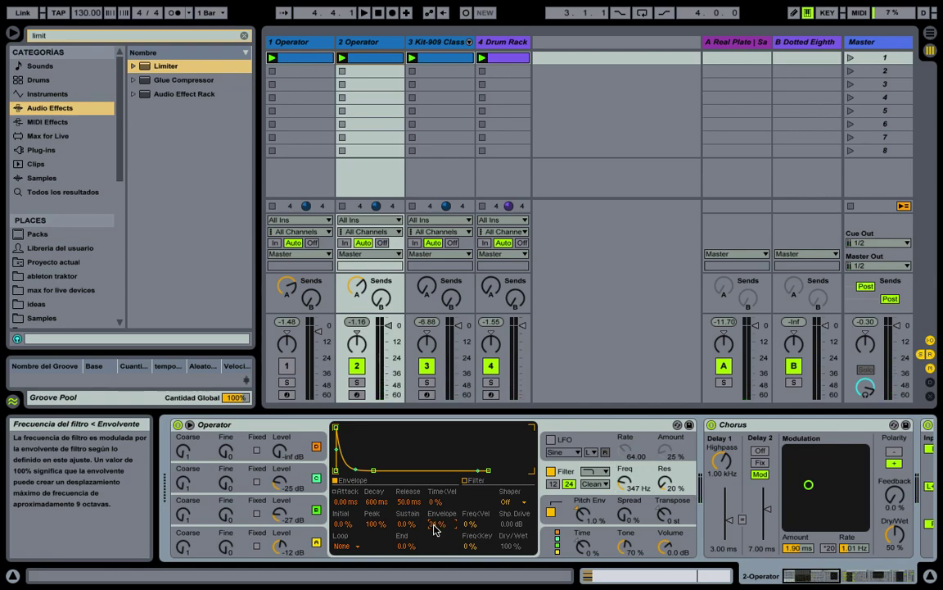
pyautogui.press('space')
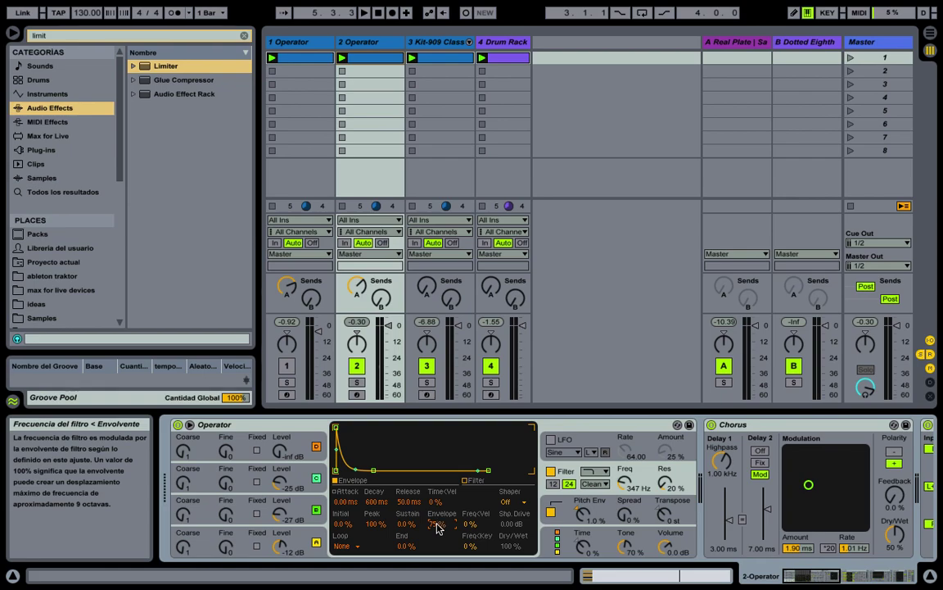
pyautogui.press('space')
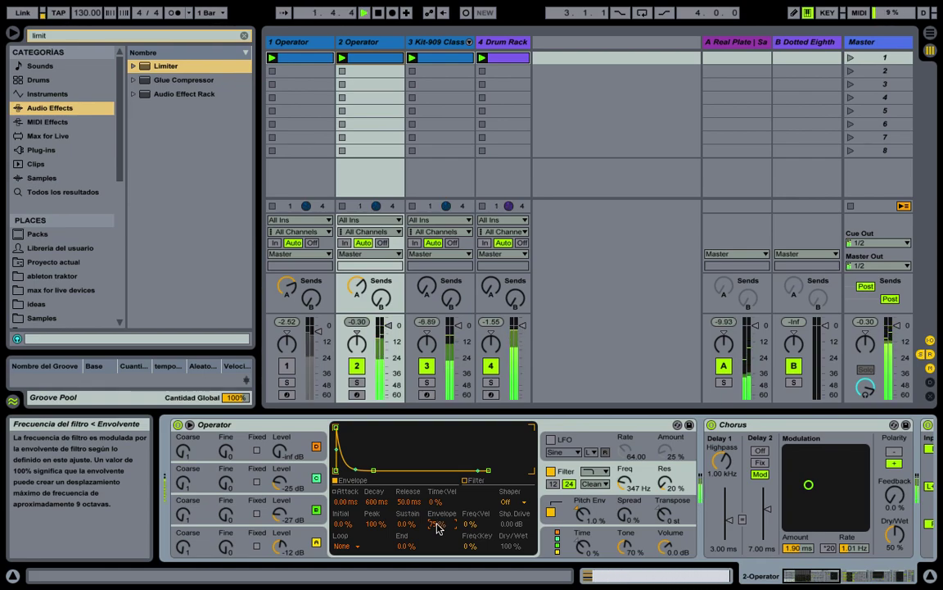
pyautogui.write('100')
pyautogui.press('Return')
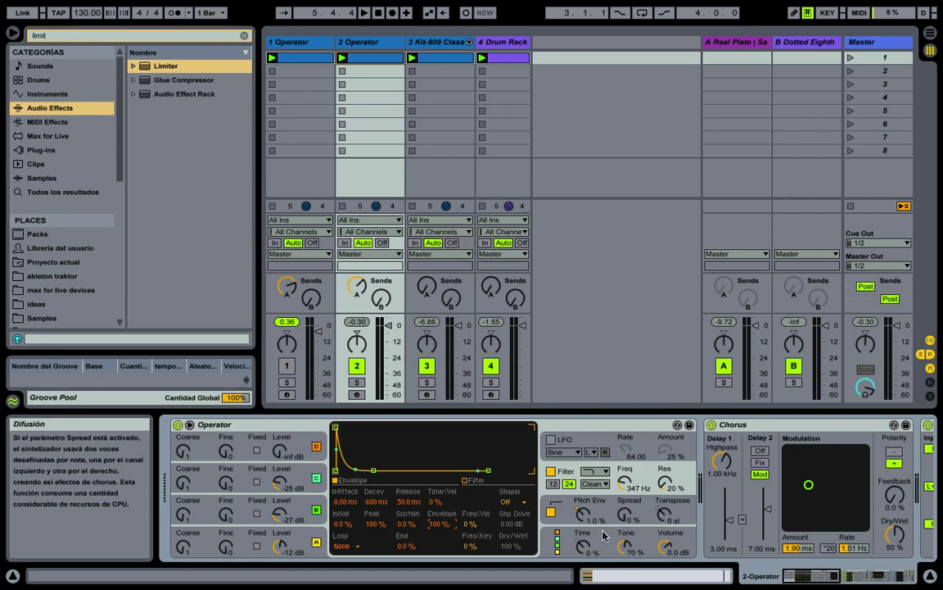
# Lower the Auto Filter's cutoff to 354 Hz with 53 % resonance and audition the loop
pyautogui.hscroll(3, 607, 534)
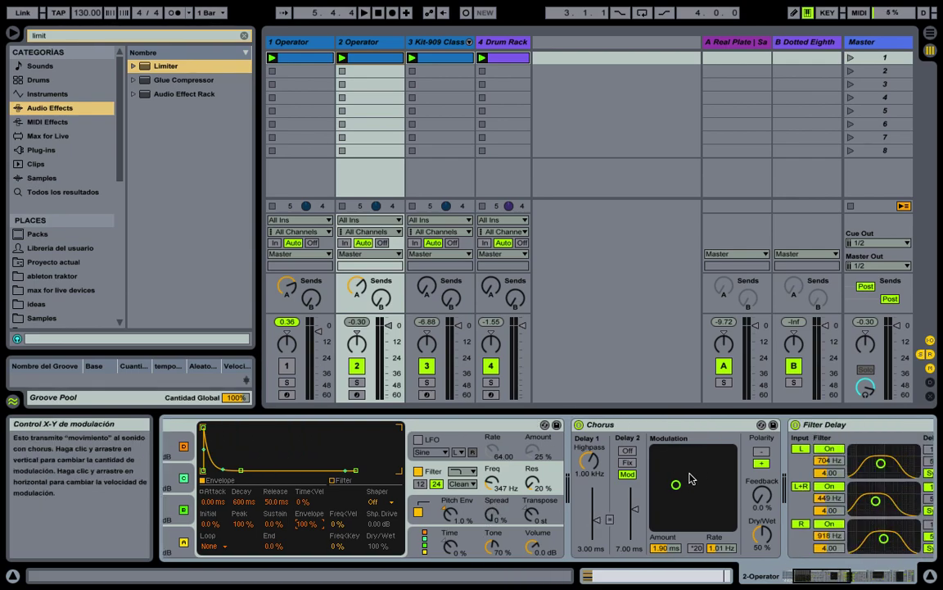
pyautogui.hscroll(3, 696, 475)
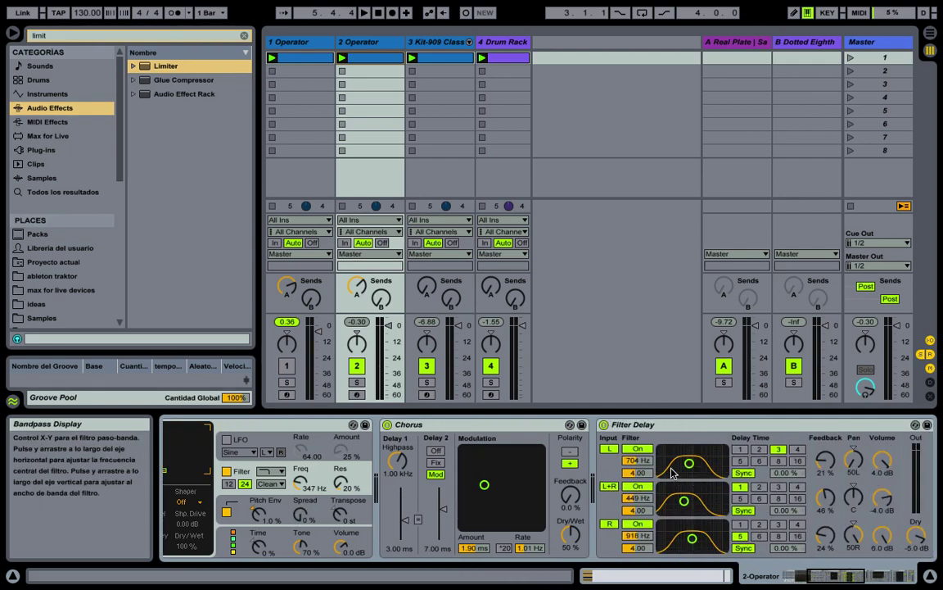
pyautogui.hscroll(3, 672, 473)
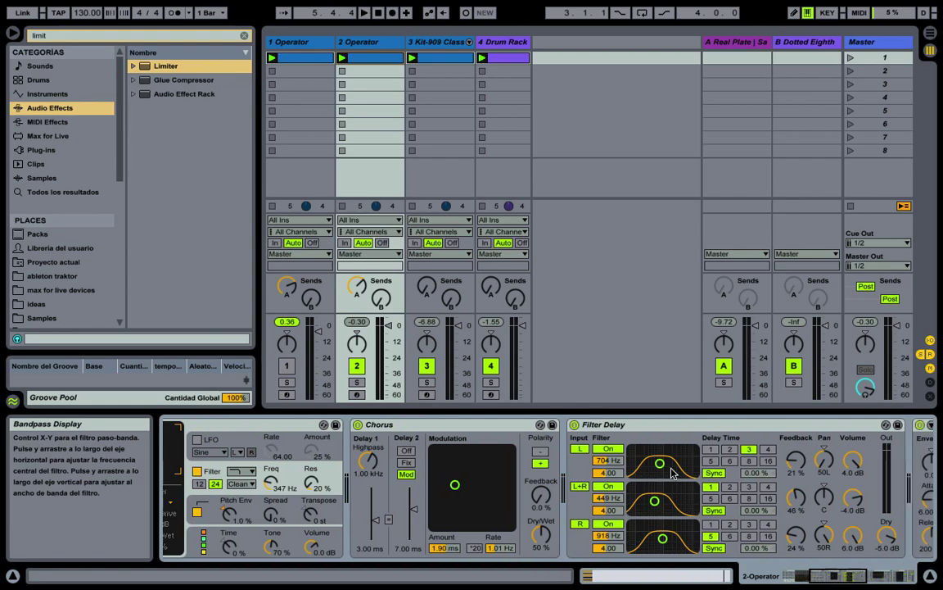
pyautogui.hscroll(3, 664, 491)
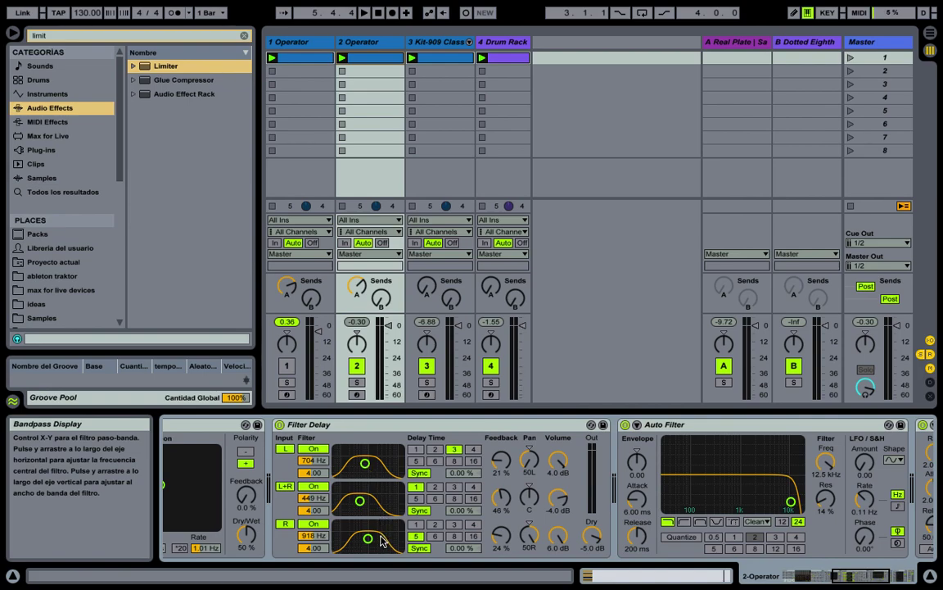
pyautogui.hscroll(4, 507, 494)
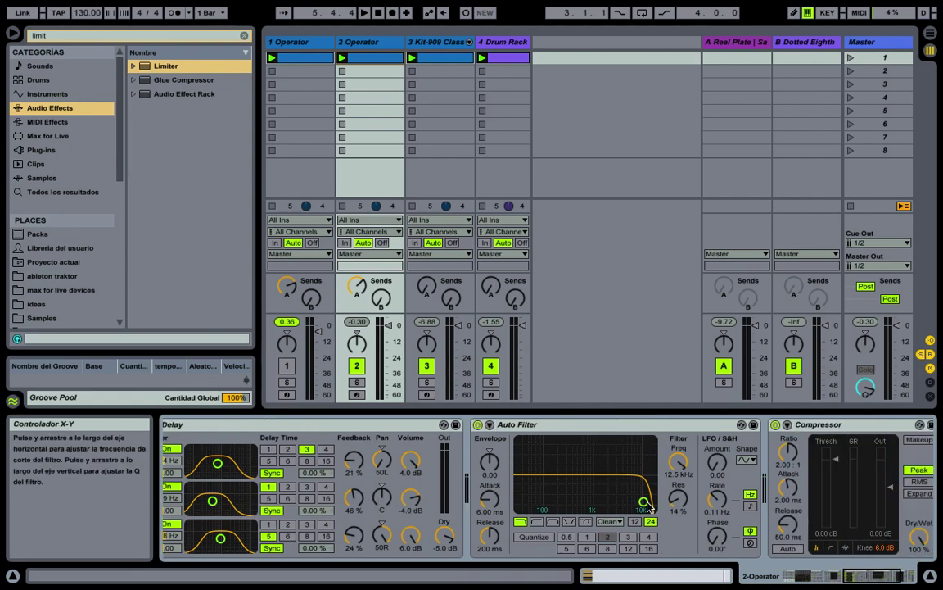
pyautogui.moveTo(645, 501); pyautogui.dragTo(572, 481)
pyautogui.press('space')
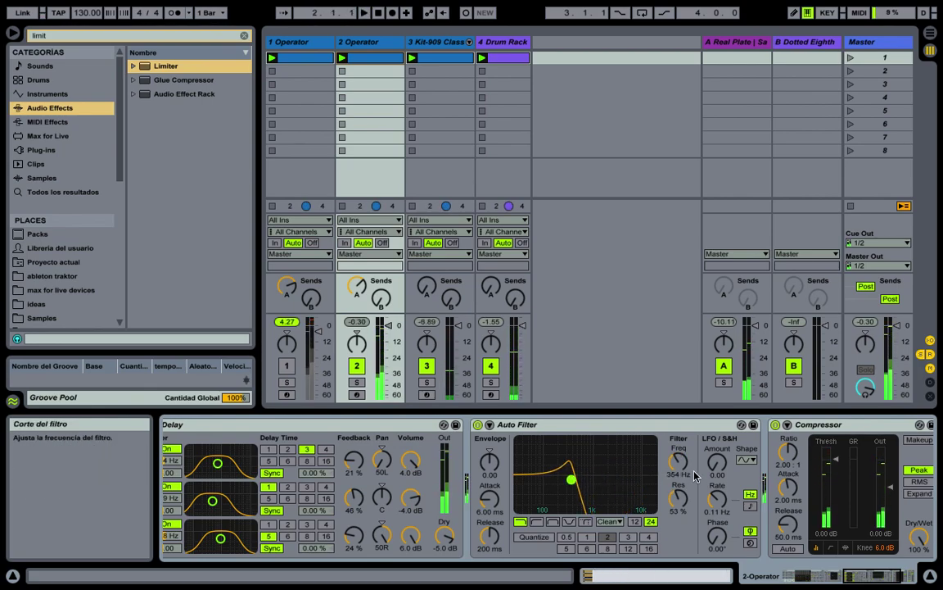
# Set the Auto Filter's LFO amount to 30 and sync its rate to the tempo at 1/4
pyautogui.moveTo(719, 469); pyautogui.dragTo(719, 455)
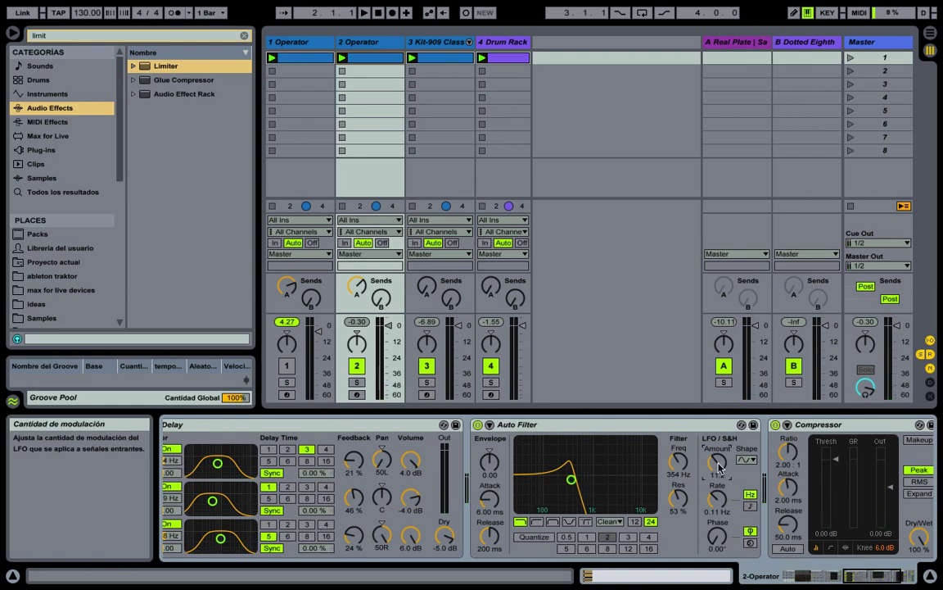
pyautogui.moveTo(719, 455); pyautogui.dragTo(719, 465)
pyautogui.moveTo(719, 465); pyautogui.dragTo(719, 448)
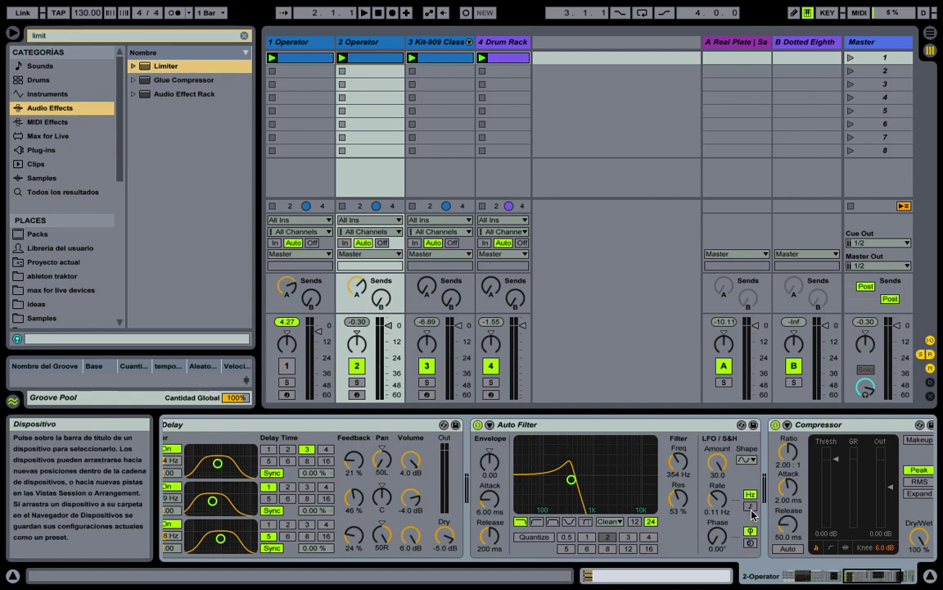
pyautogui.click(751, 506)
pyautogui.click(717, 496)
pyautogui.moveTo(717, 496); pyautogui.dragTo(717, 492)
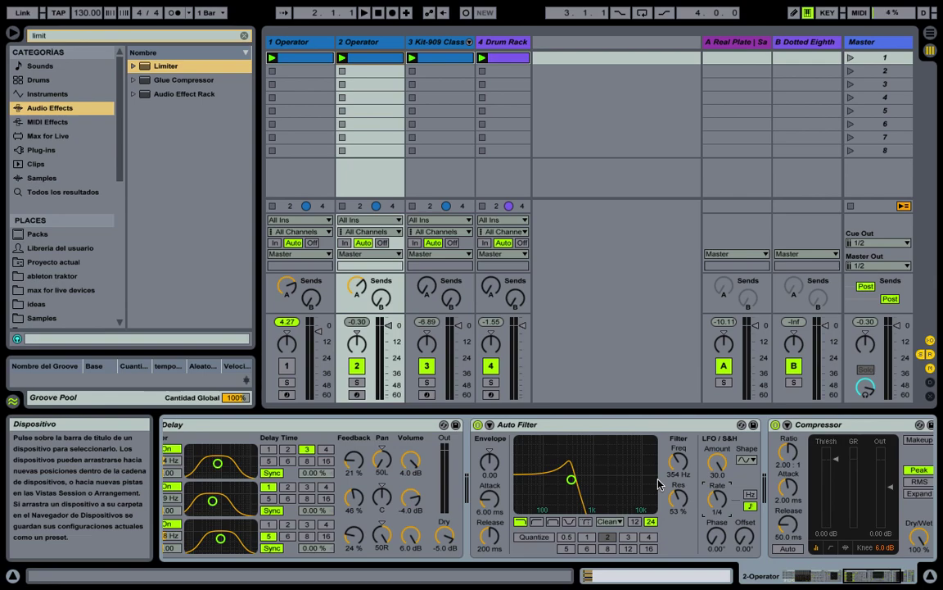
pyautogui.click(718, 463)
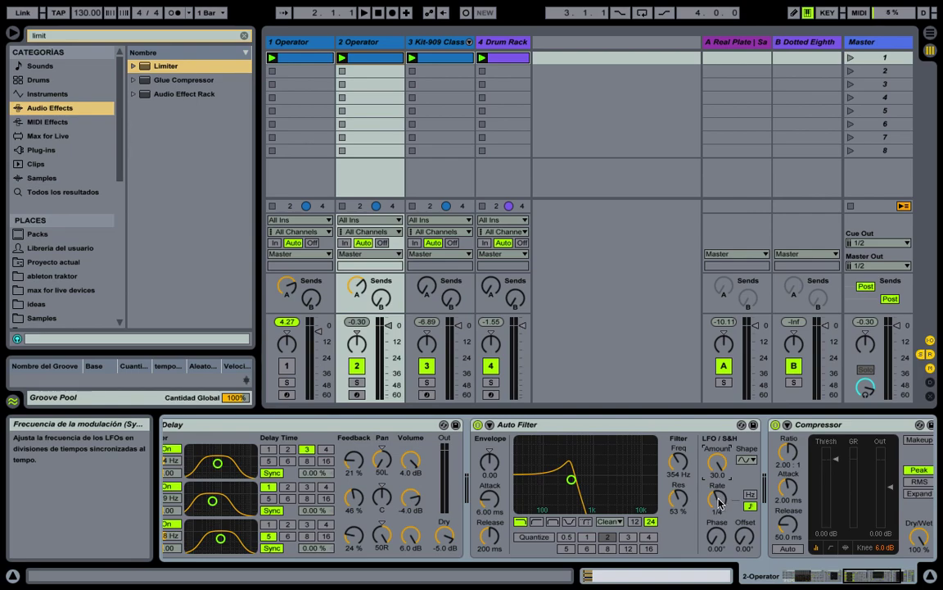
pyautogui.press('space')
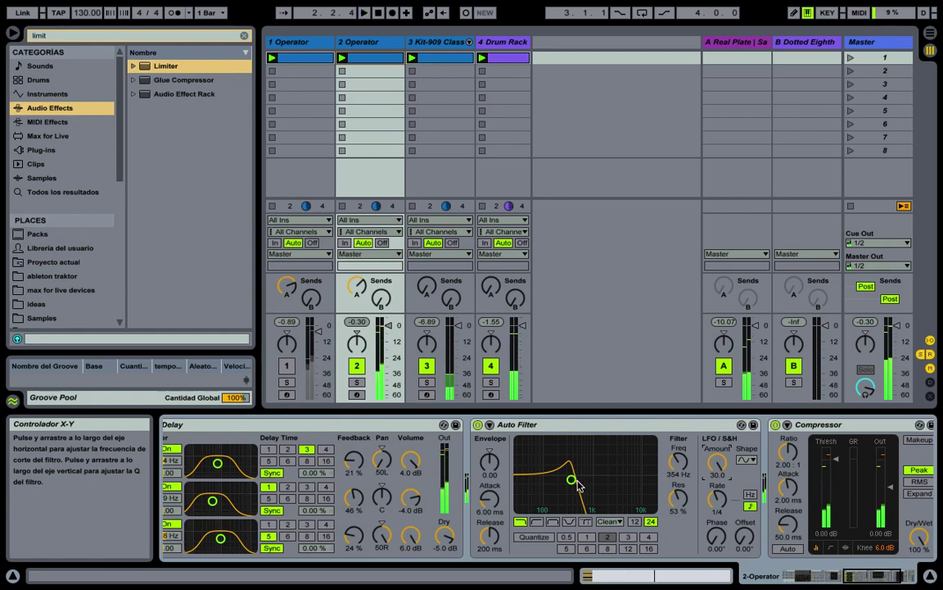
# Raise the Auto Filter's cutoff to 1.88 kHz with 68 % resonance and change its LFO shape to a descending sawtooth
pyautogui.moveTo(578, 485); pyautogui.dragTo(605, 471)
pyautogui.press('space')
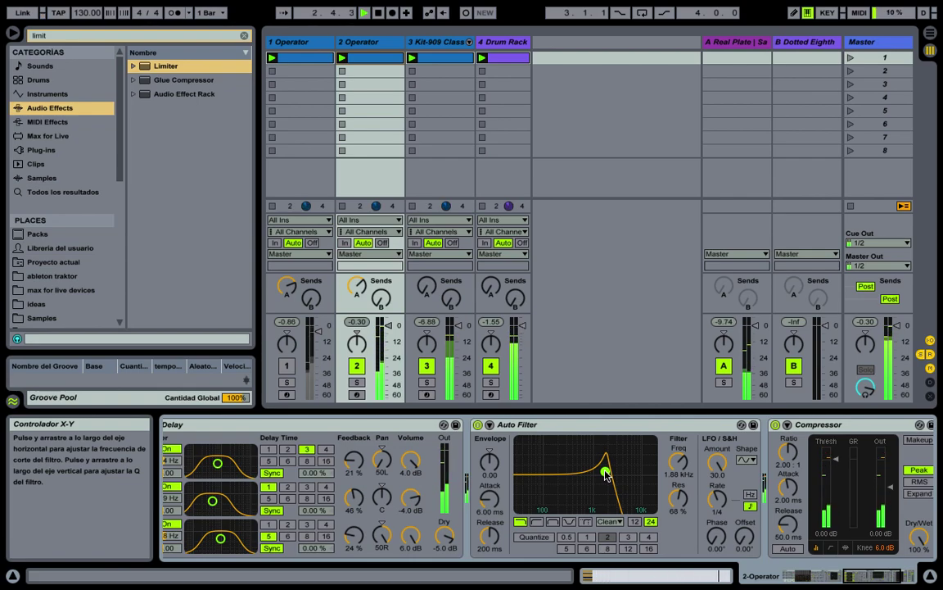
pyautogui.click(751, 461)
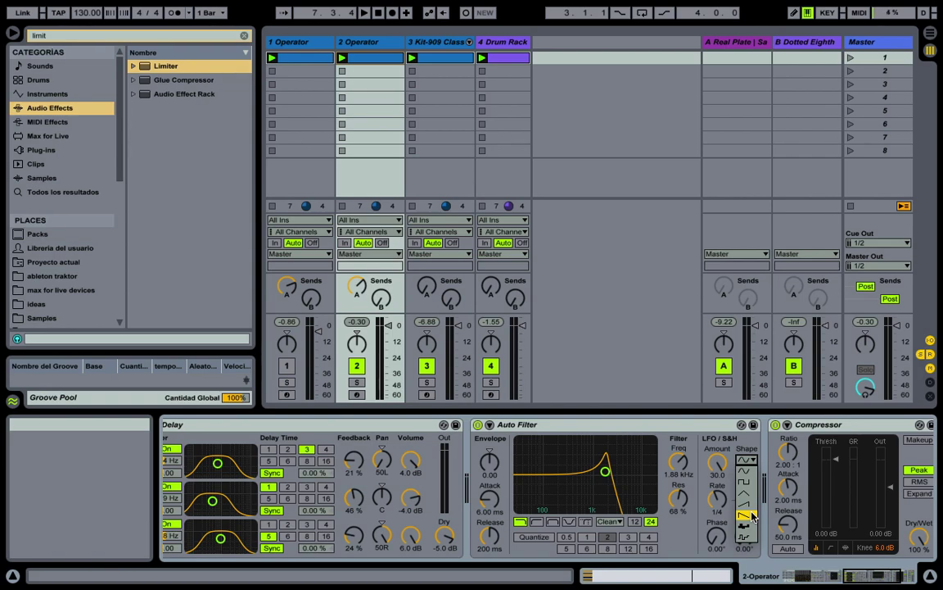
pyautogui.click(751, 516)
pyautogui.press('space')
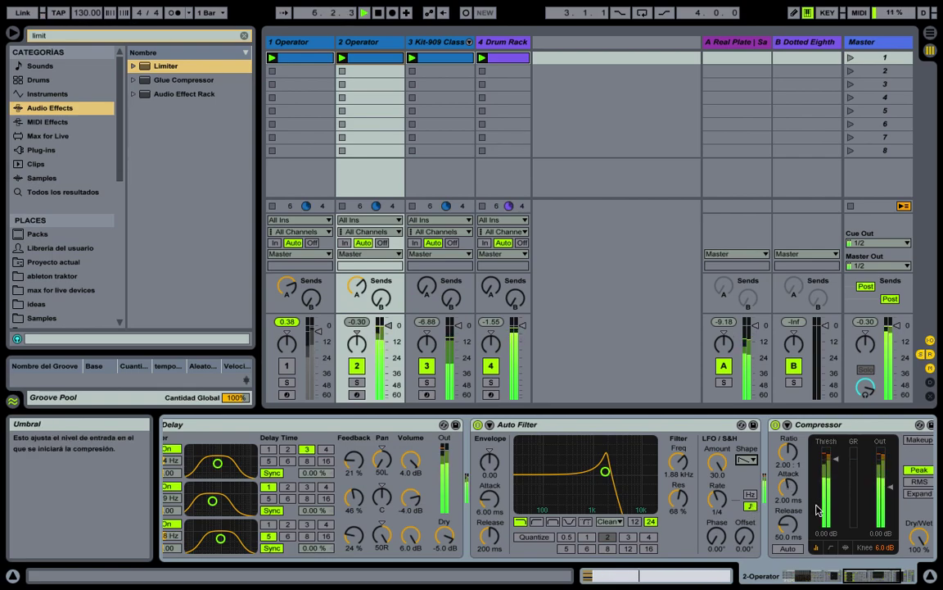
# Set the Compressor to a -18.5 dB threshold, 13.6 ms attack and 5 dB output gain, and audition the chain through the Limiter
pyautogui.hscroll(2, 891, 484)
pyautogui.hscroll(2, 891, 484)
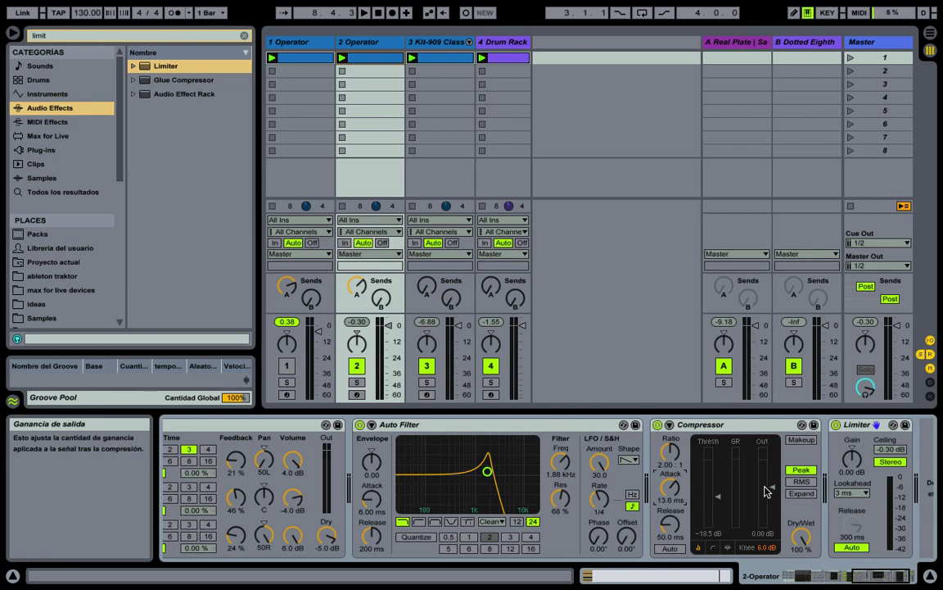
pyautogui.press('space')
pyautogui.press('space')
pyautogui.moveTo(774, 488); pyautogui.dragTo(774, 487)
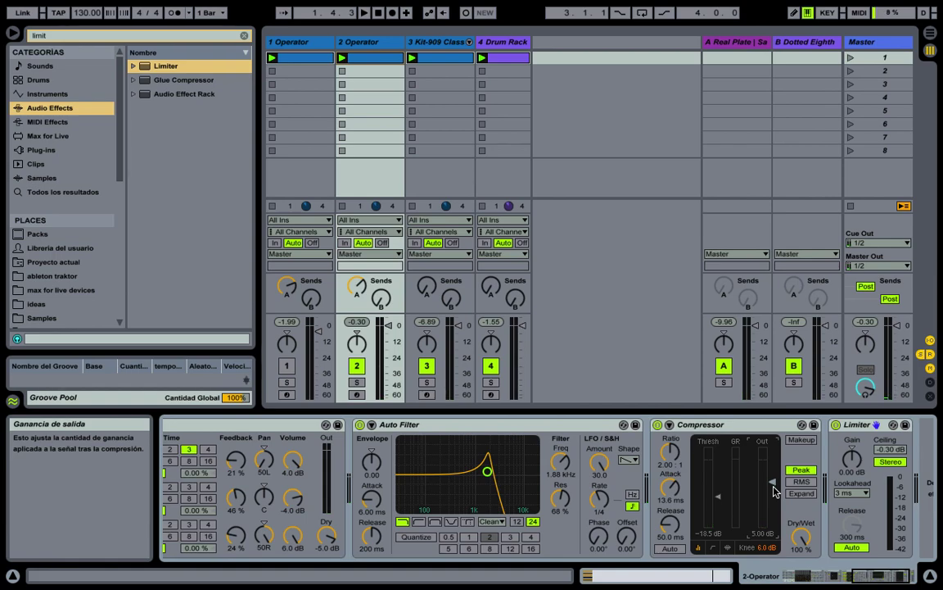
pyautogui.press('space')
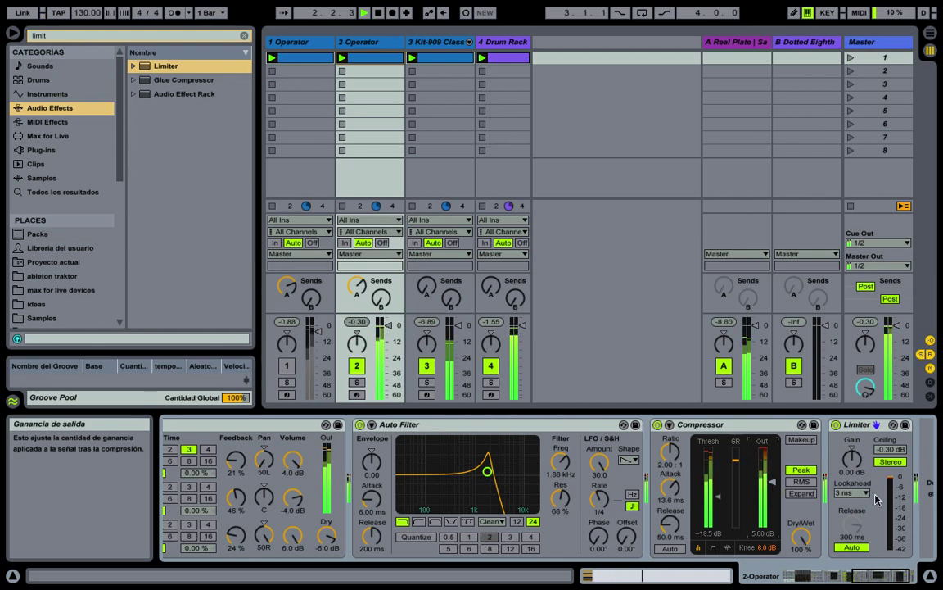
pyautogui.press('space')
pyautogui.hscroll(2, 875, 499)
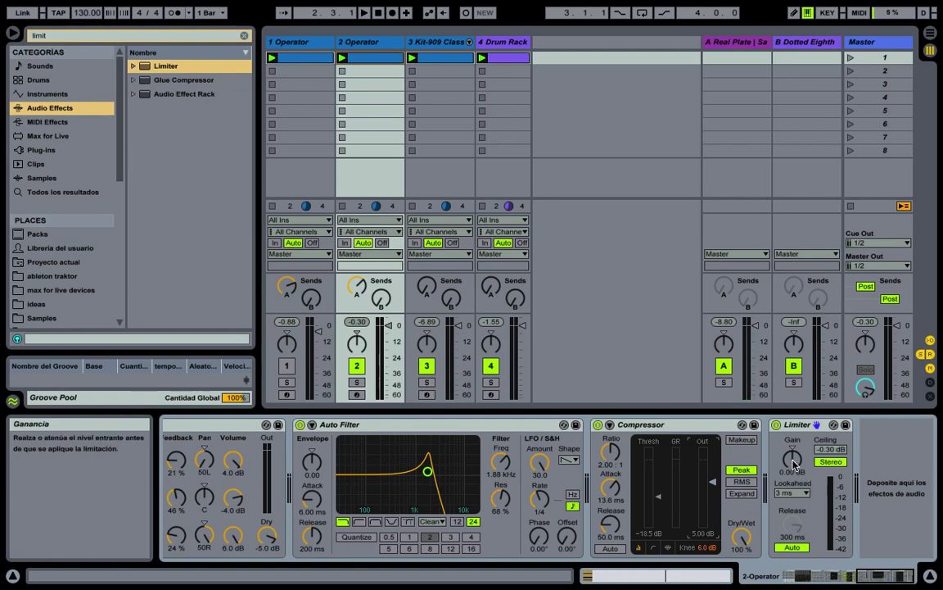
pyautogui.press('space')
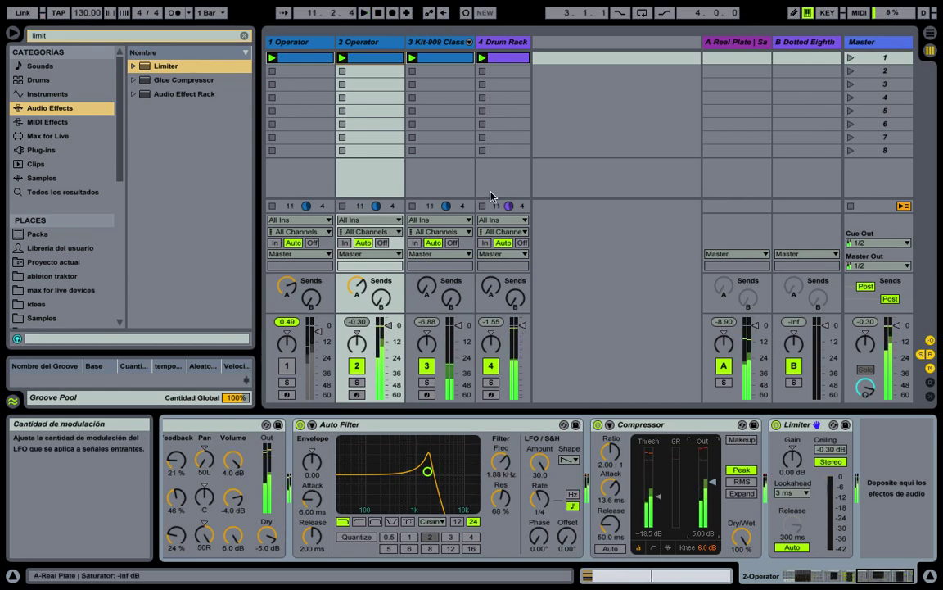
# Duplicate the chord in the second Operator track's clip, place the copy at 1.1.3 and transpose it up four semitones to span E2-B2
pyautogui.click(342, 54)
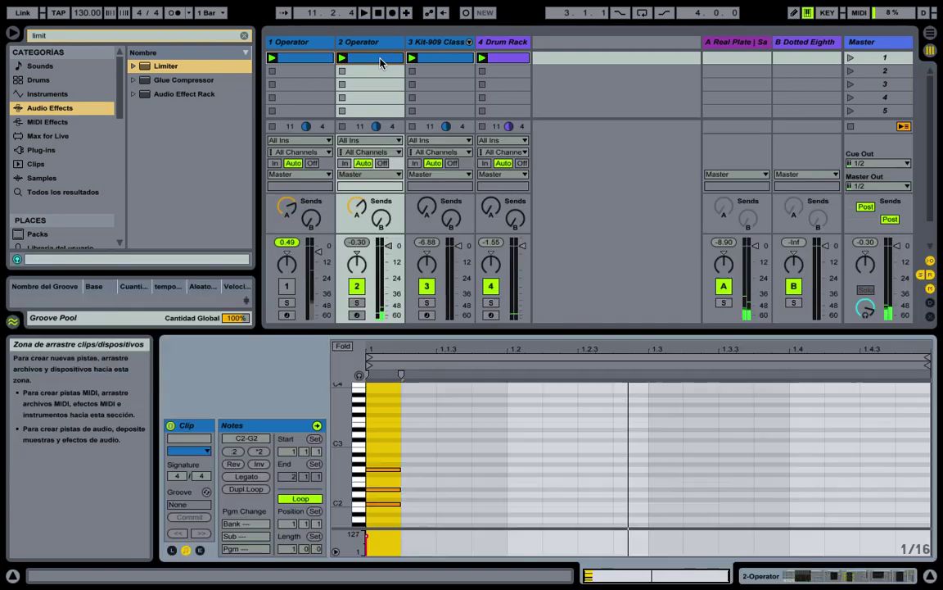
pyautogui.moveTo(389, 430); pyautogui.dragTo(378, 524)
pyautogui.press('super+d')
pyautogui.press('Right')
pyautogui.press('Up')
pyautogui.press('Right')
pyautogui.press('Up')
pyautogui.press('Up')
pyautogui.press('Left')
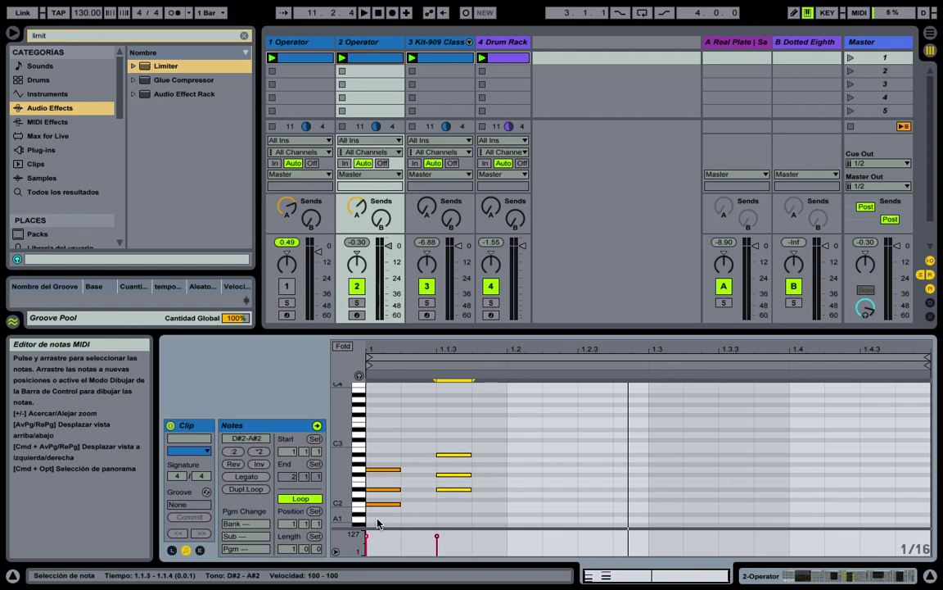
pyautogui.press('Up')
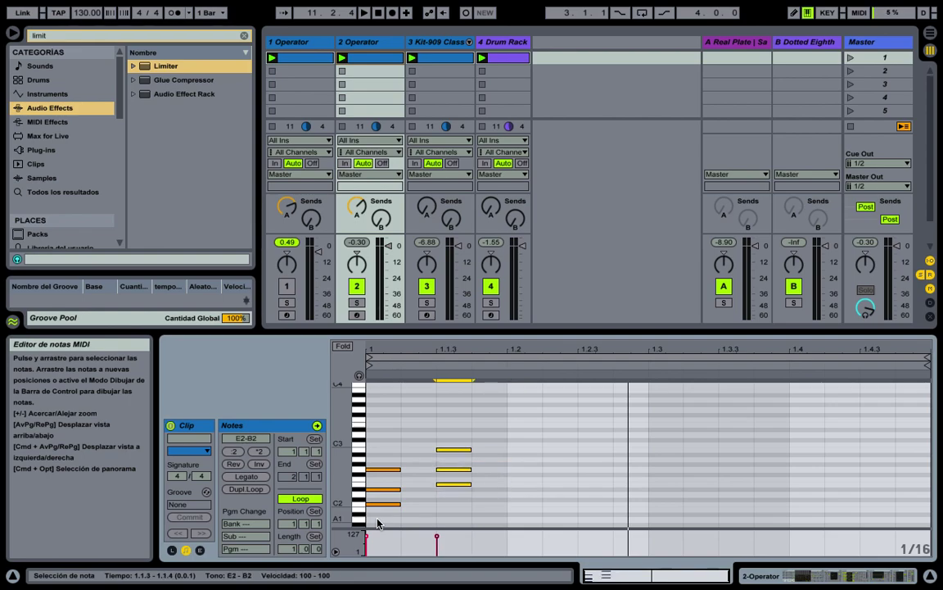
# Play the loop and lower the second Operator track's volume to about -5 dB
pyautogui.press('space')
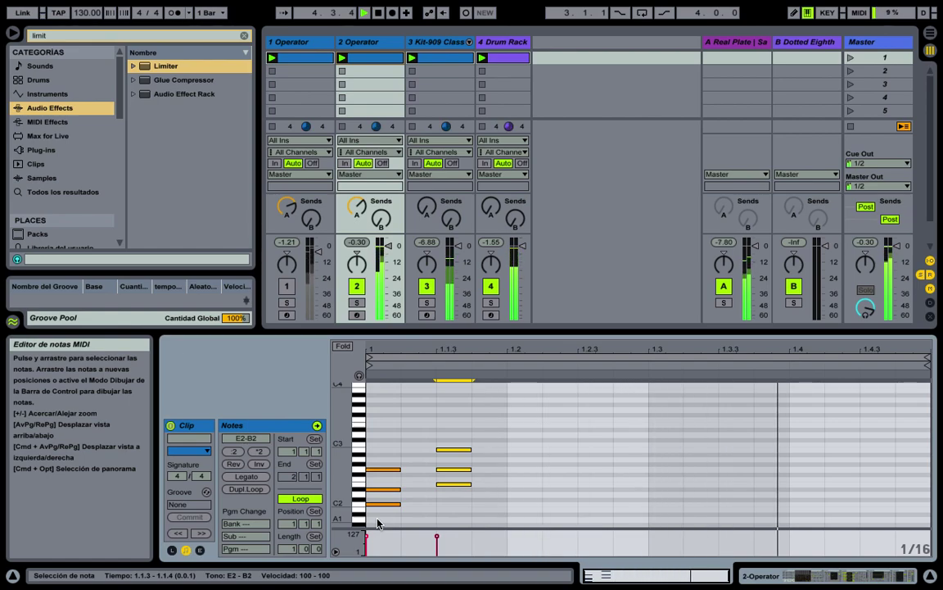
pyautogui.click(393, 253)
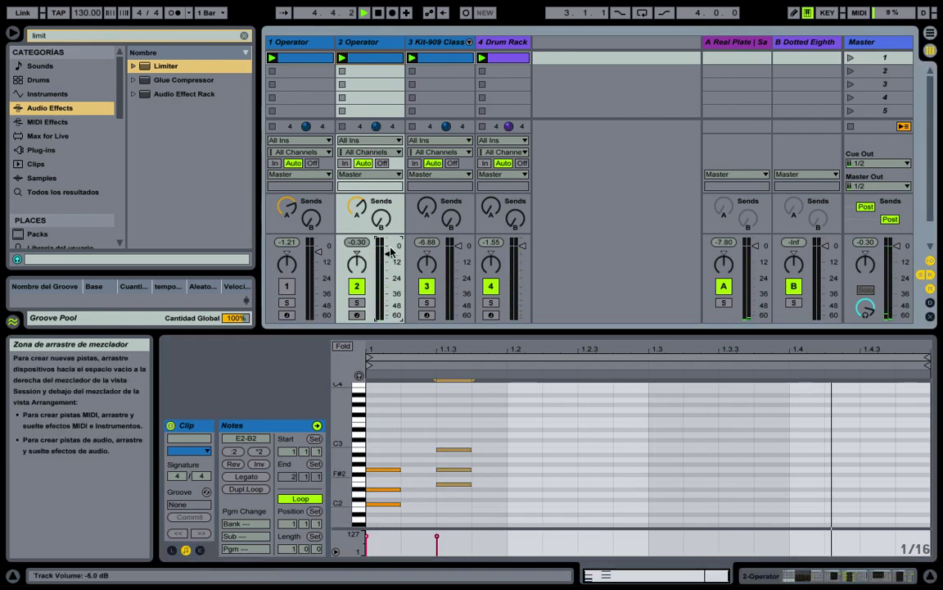
pyautogui.click(391, 252)
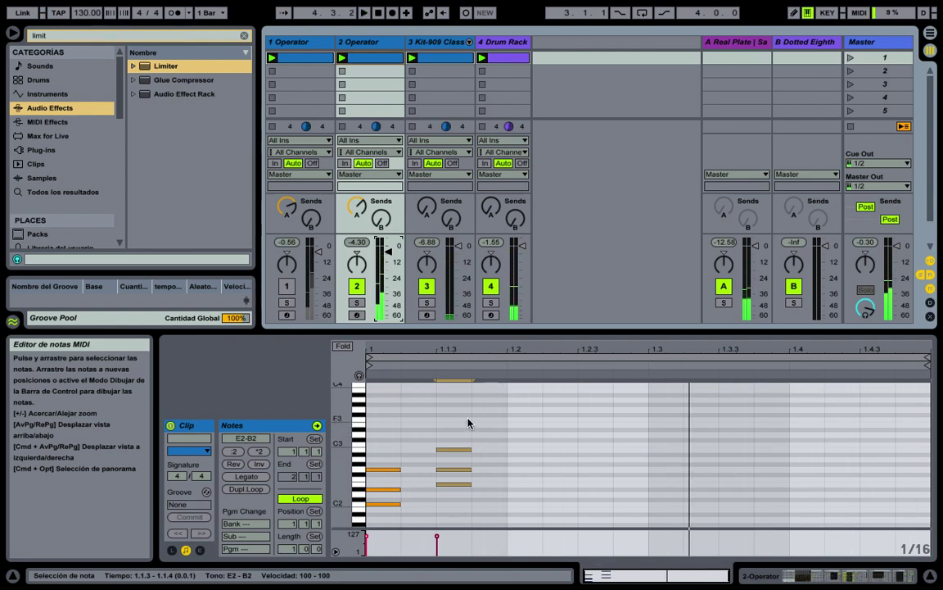
# Duplicate both chords in the second Operator track's clip, start the copies at 1.2.3, transpose them down four semitones to G#1-G2 and play the loop
pyautogui.moveTo(469, 416); pyautogui.dragTo(366, 509)
pyautogui.press('super+d')
pyautogui.press('Right')
pyautogui.press('Right')
pyautogui.press('Right')
pyautogui.press('Down')
pyautogui.press('Down')
pyautogui.press('Down')
pyautogui.press('Down')
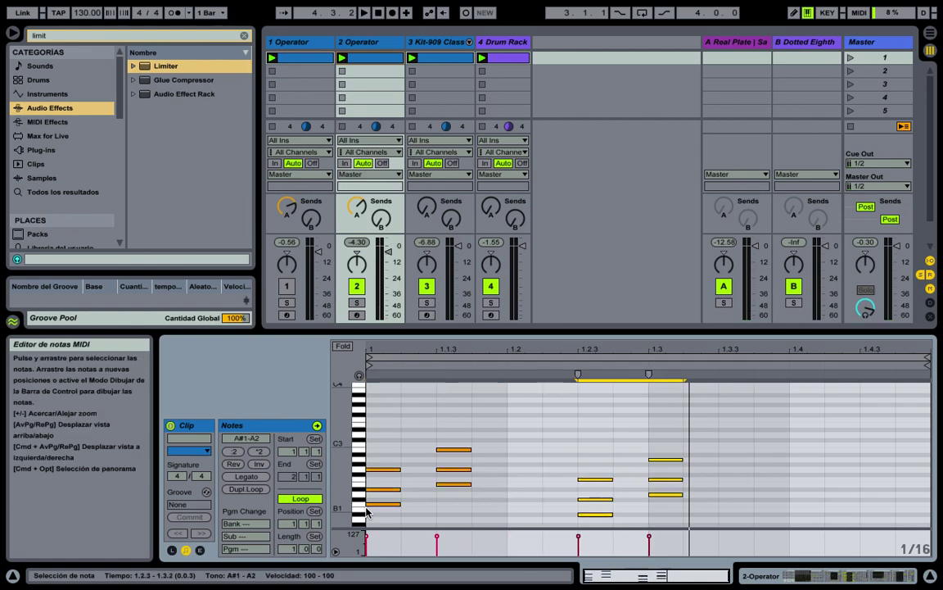
pyautogui.press('space')
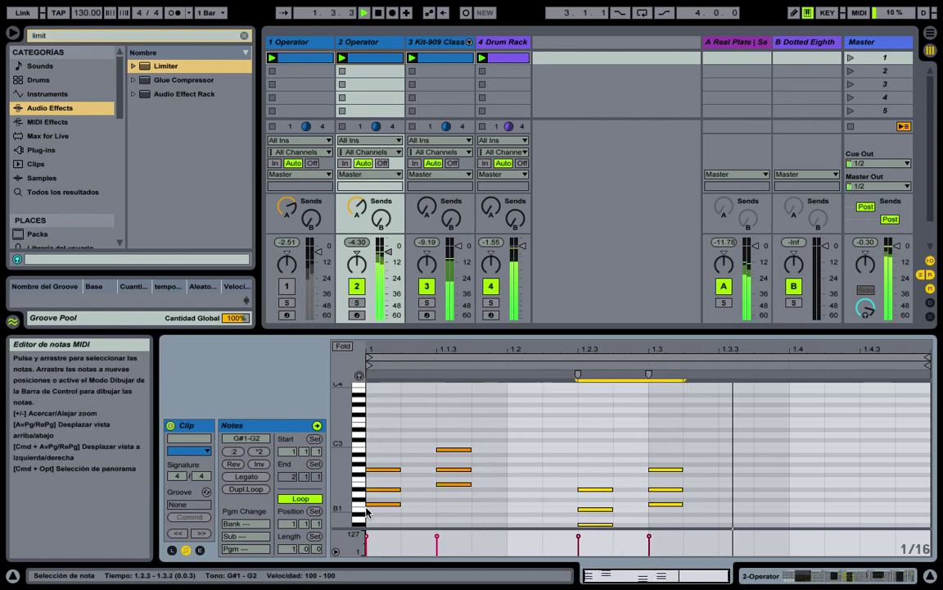
# Try the copied chord pair at 1.2.1 during playback, then shift it to start at 1.3.2
pyautogui.press('Left')
pyautogui.press('Left')
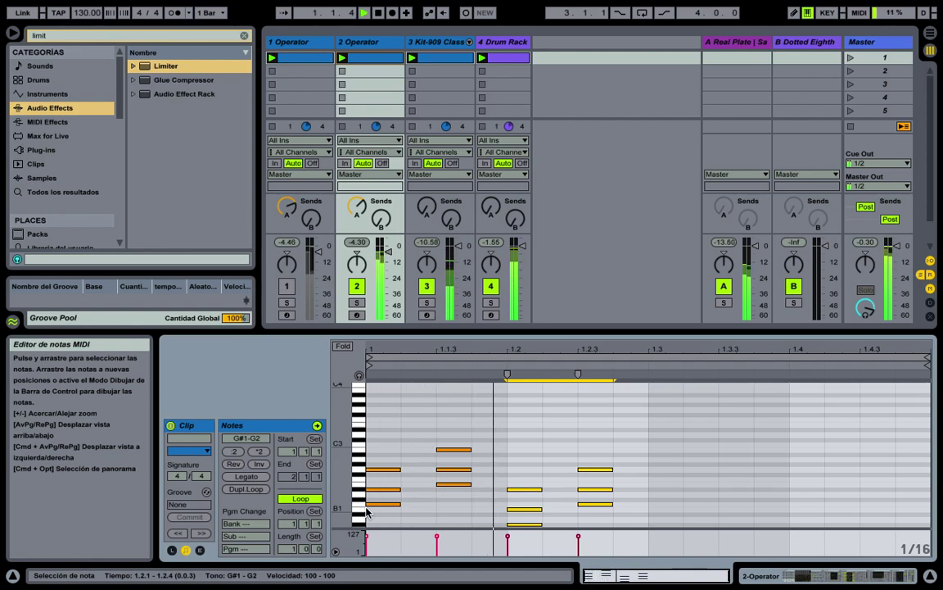
pyautogui.press('Right')
pyautogui.press('Right')
pyautogui.press('Right')
pyautogui.press('Right')
pyautogui.press('Right')
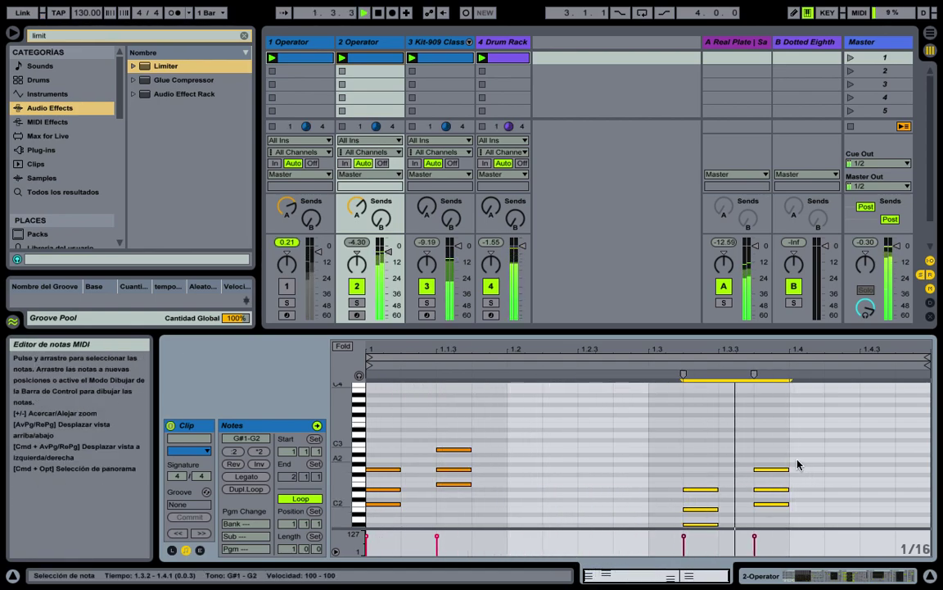
# Transpose the last copied chord up five semitones to span F2-C3 and lower the second Operator track's volume to about -11 dB
pyautogui.moveTo(782, 455); pyautogui.dragTo(773, 512)
pyautogui.press('Up')
pyautogui.press('Up')
pyautogui.press('Up')
pyautogui.press('Up')
pyautogui.press('Up')
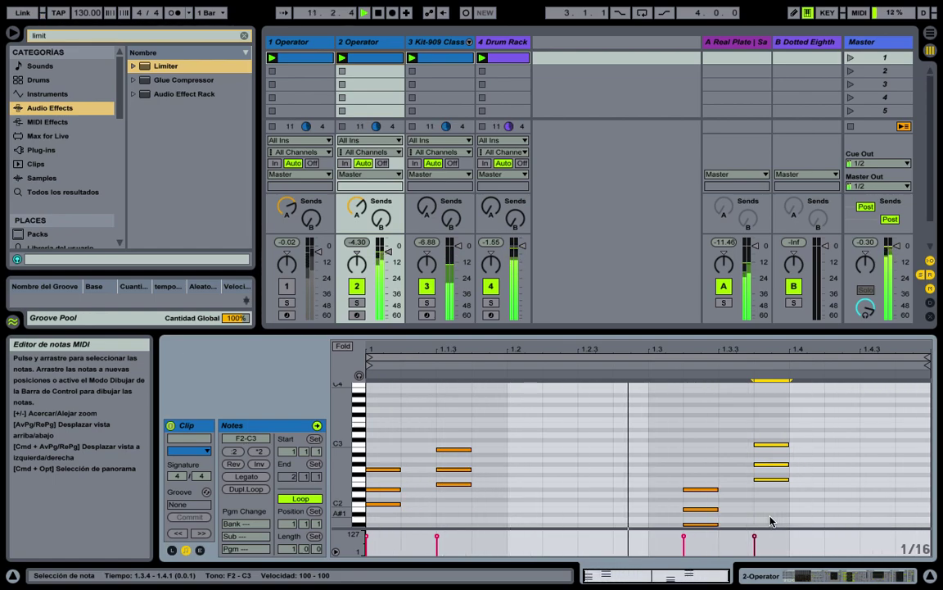
pyautogui.click(391, 254)
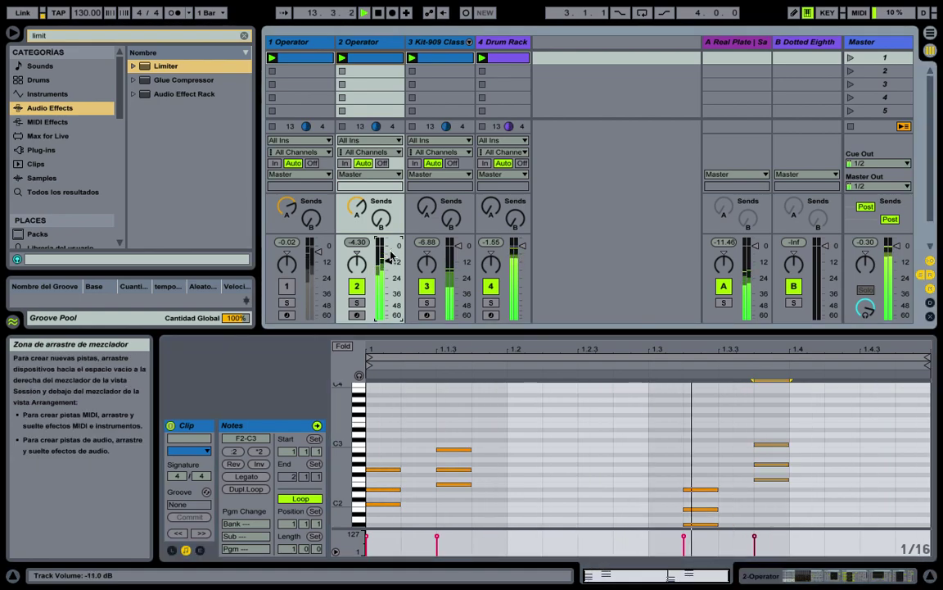